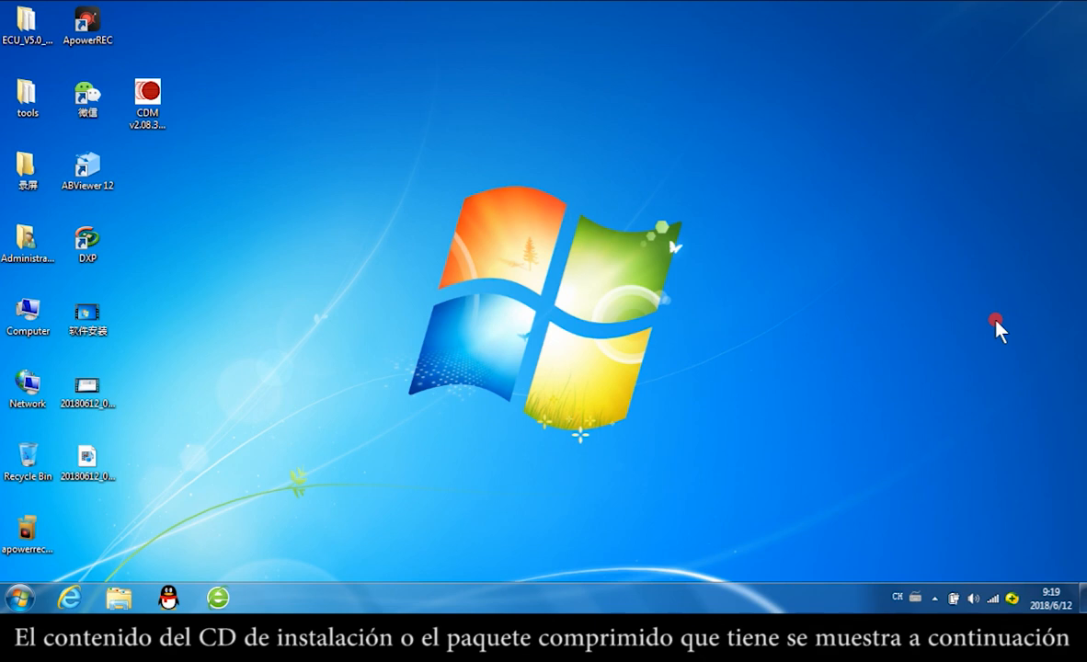
Install ECU_V5.0 by running the setup application in the desktop ECU_V5.0 folder, and close the folder when finished
{"action": "double_click", "coordinate": [26, 23]}
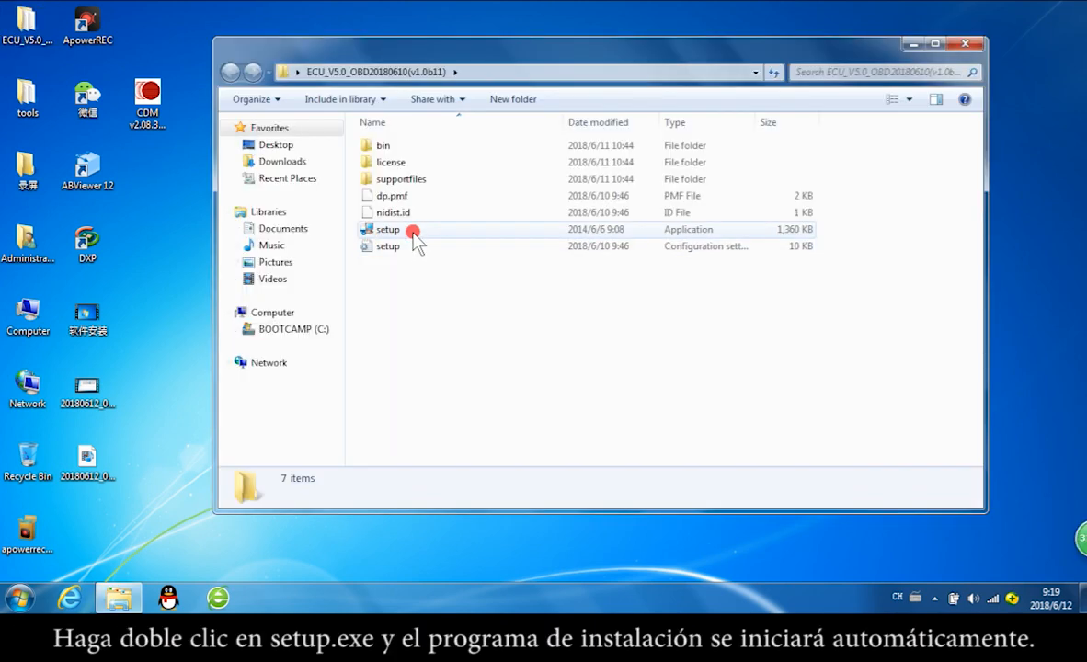
{"action": "double_click", "coordinate": [413, 231]}
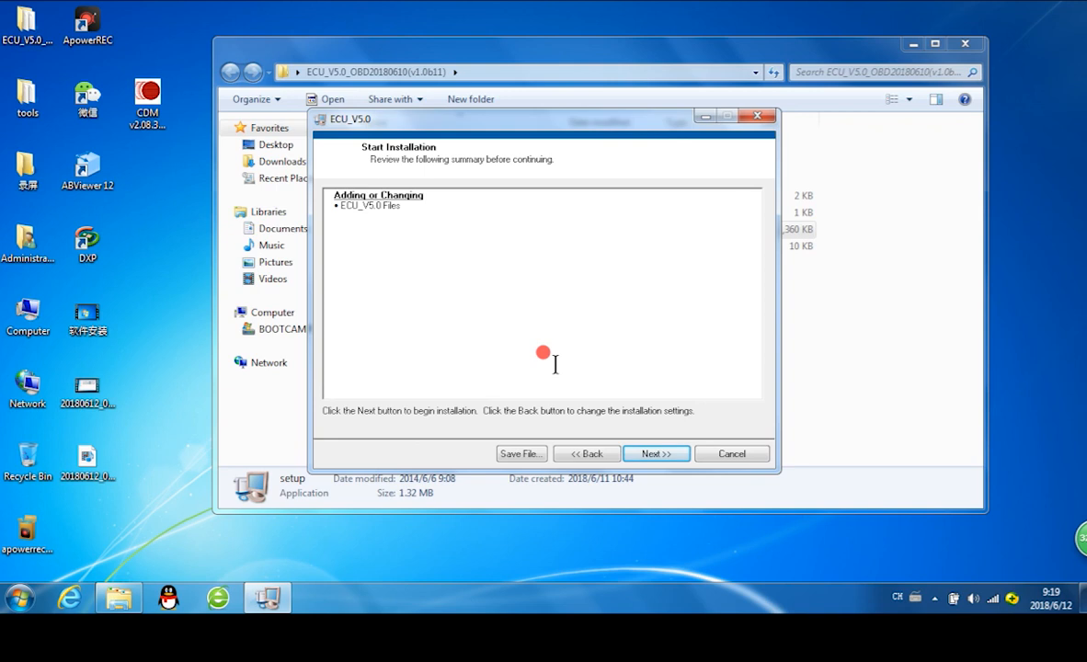
{"action": "left_click", "coordinate": [660, 450]}
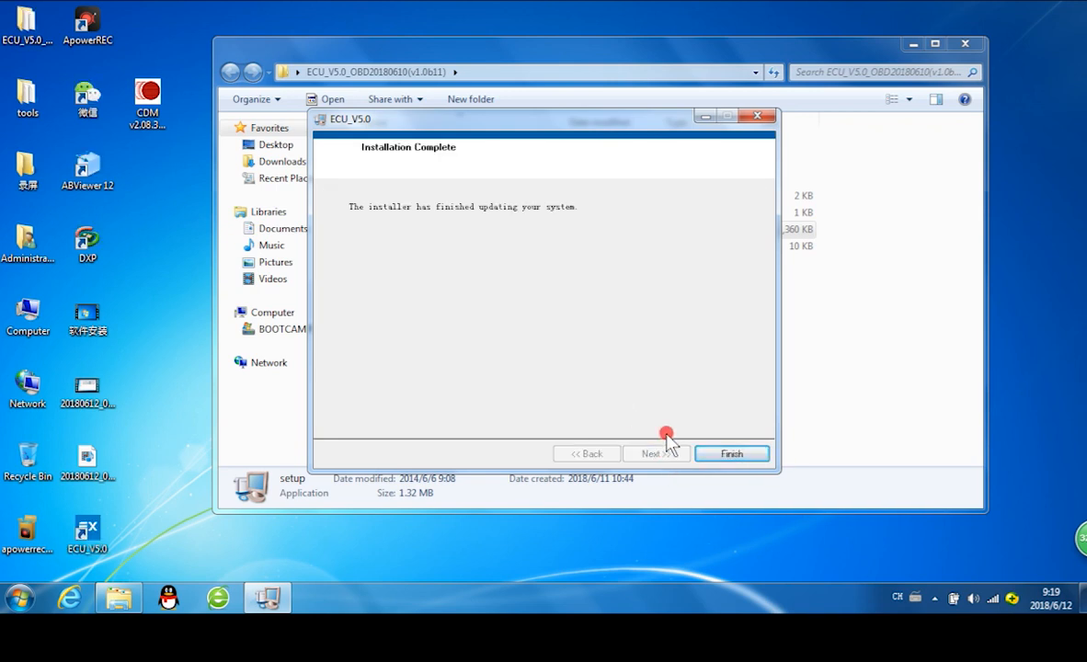
{"action": "left_click", "coordinate": [718, 453]}
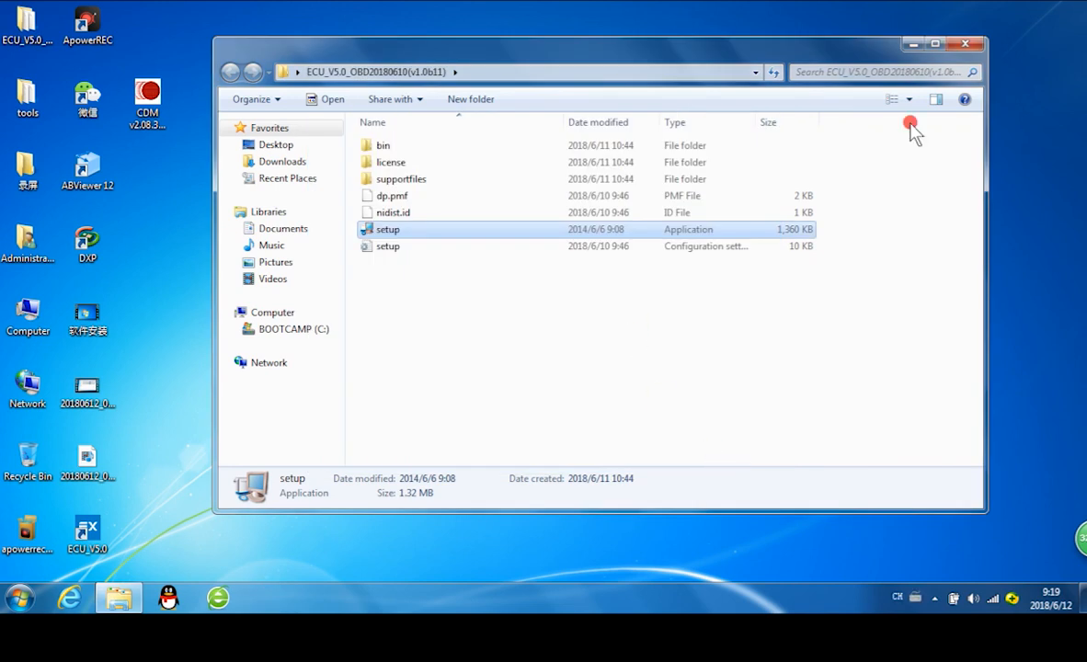
{"action": "left_click", "coordinate": [969, 46]}
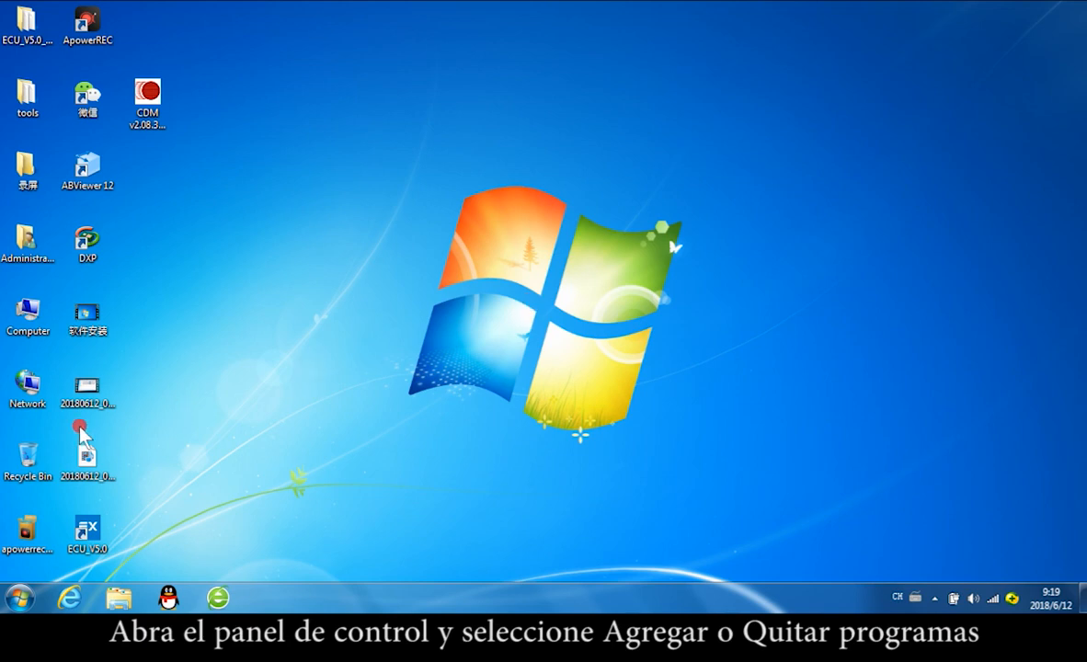
Uninstall ECU_V5.0 from the computer's list of installed programs
{"action": "double_click", "coordinate": [29, 330]}
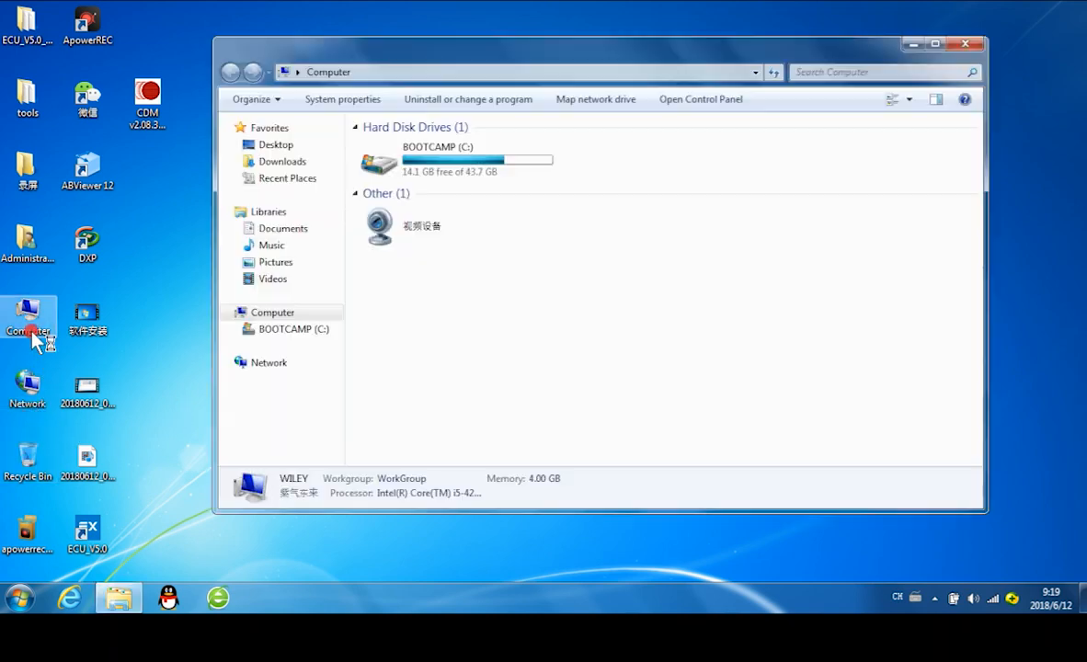
{"action": "left_click", "coordinate": [457, 100]}
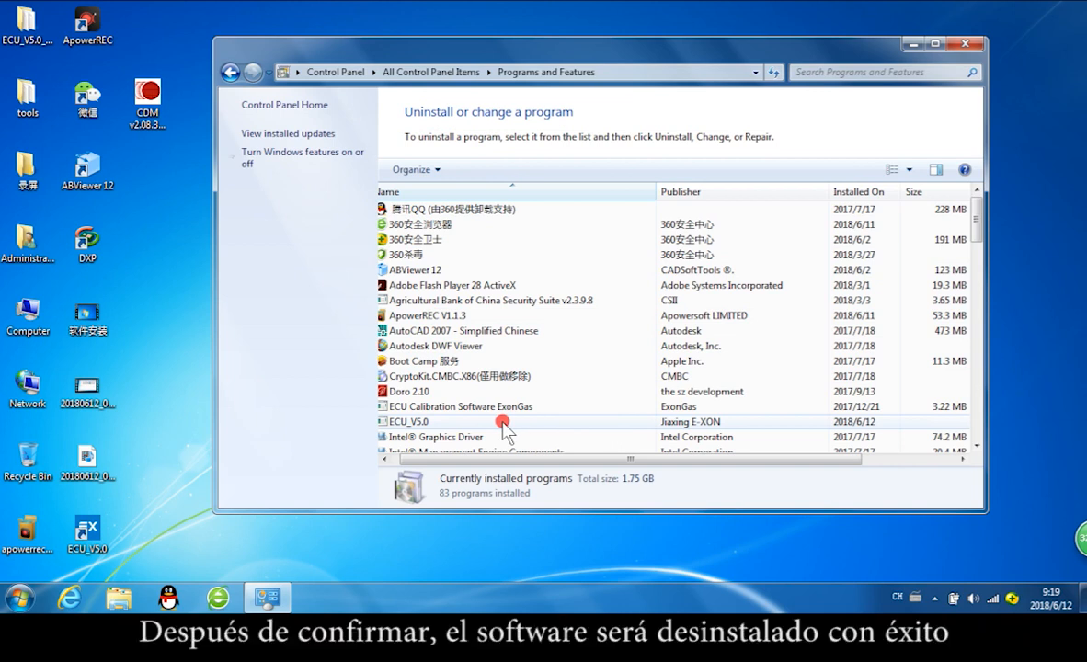
{"action": "double_click", "coordinate": [504, 425]}
{"action": "left_click", "coordinate": [537, 347]}
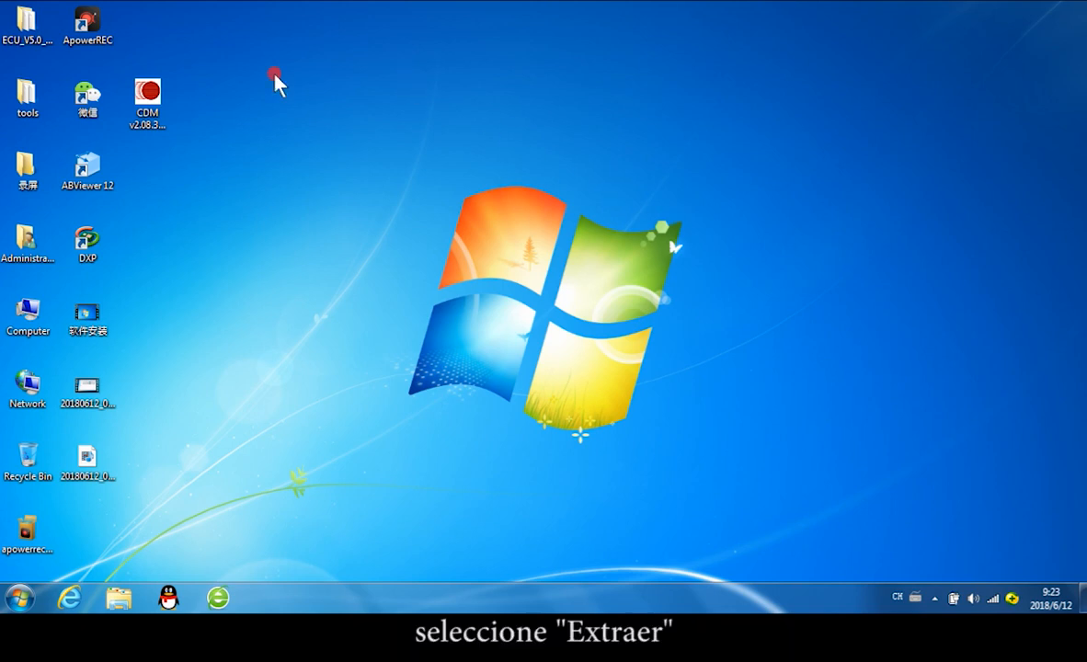
Extract the FTDIChip CDM driver package version 2.08.30 and complete its device driver installation wizard
{"action": "double_click", "coordinate": [153, 113]}
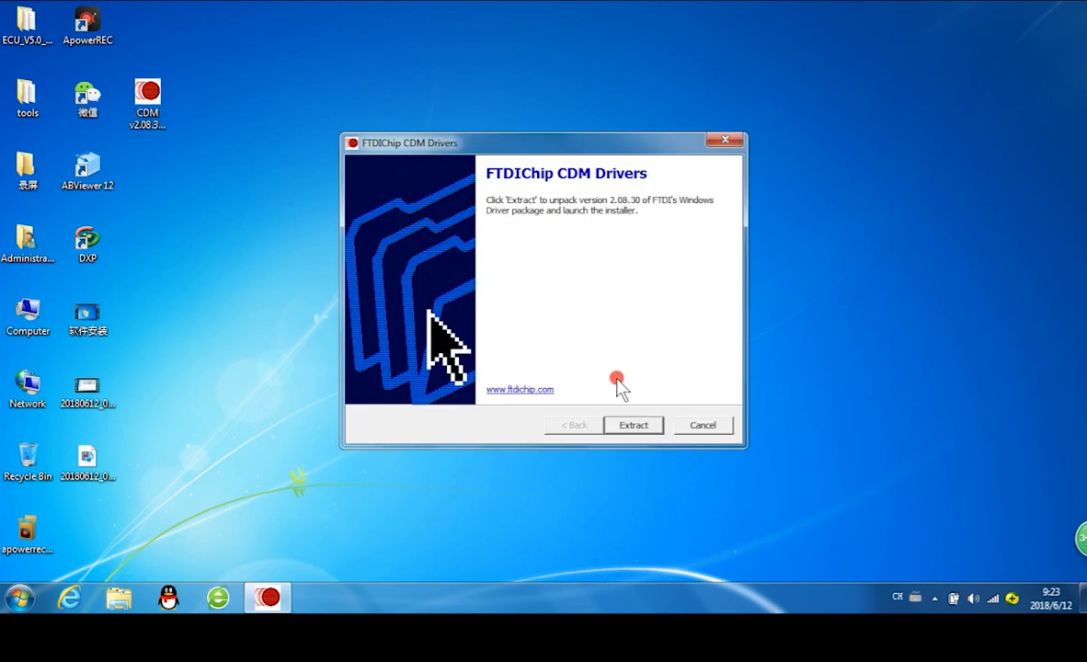
{"action": "left_click", "coordinate": [642, 425]}
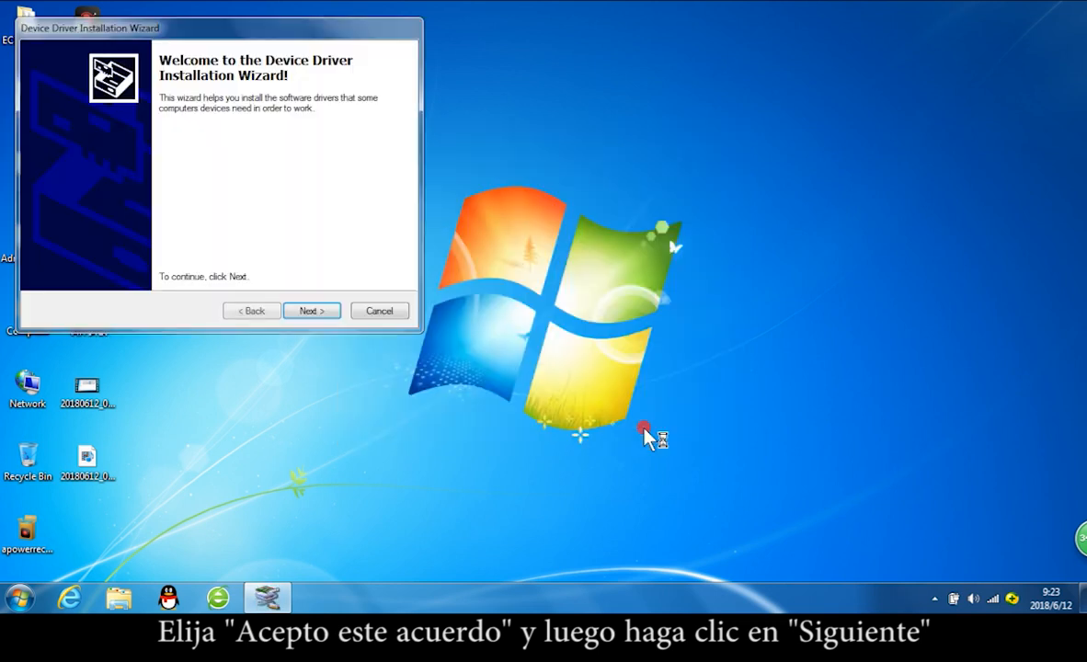
{"action": "left_click", "coordinate": [312, 311]}
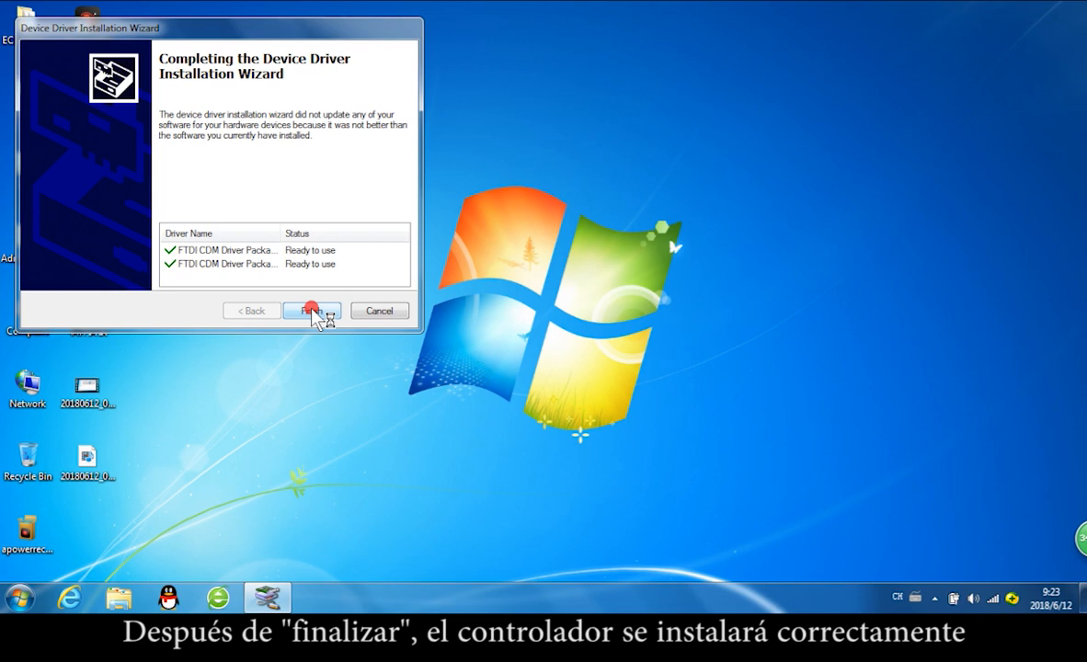
{"action": "left_click", "coordinate": [312, 312]}
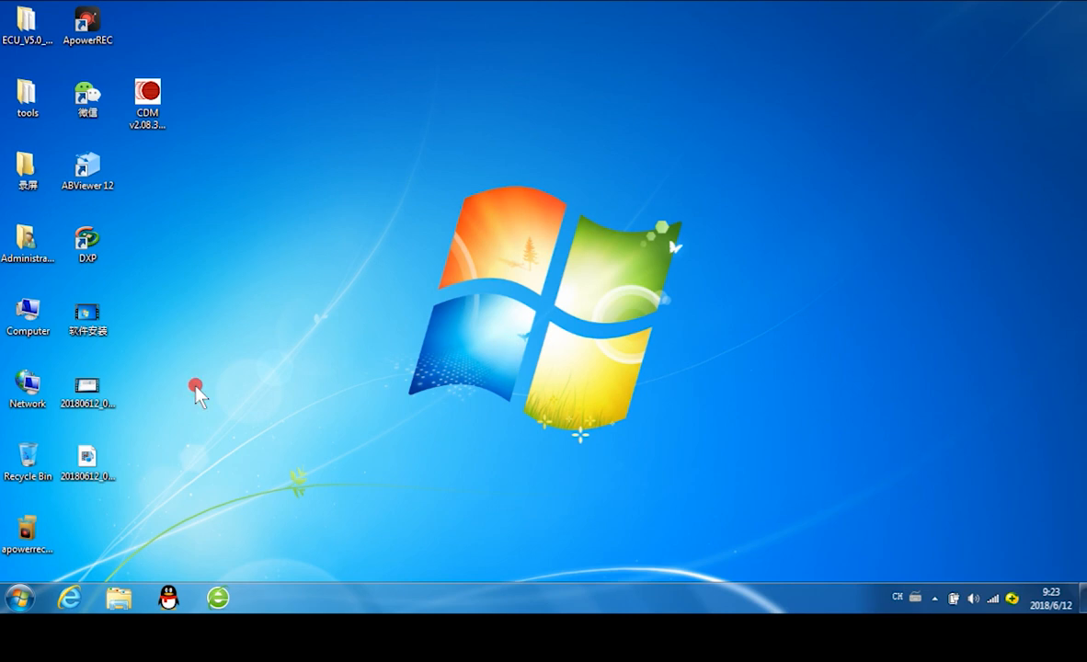
Open Device Manager from the computer's system properties and check the entries under Ports (COM & LPT)
{"action": "right_click", "coordinate": [34, 313]}
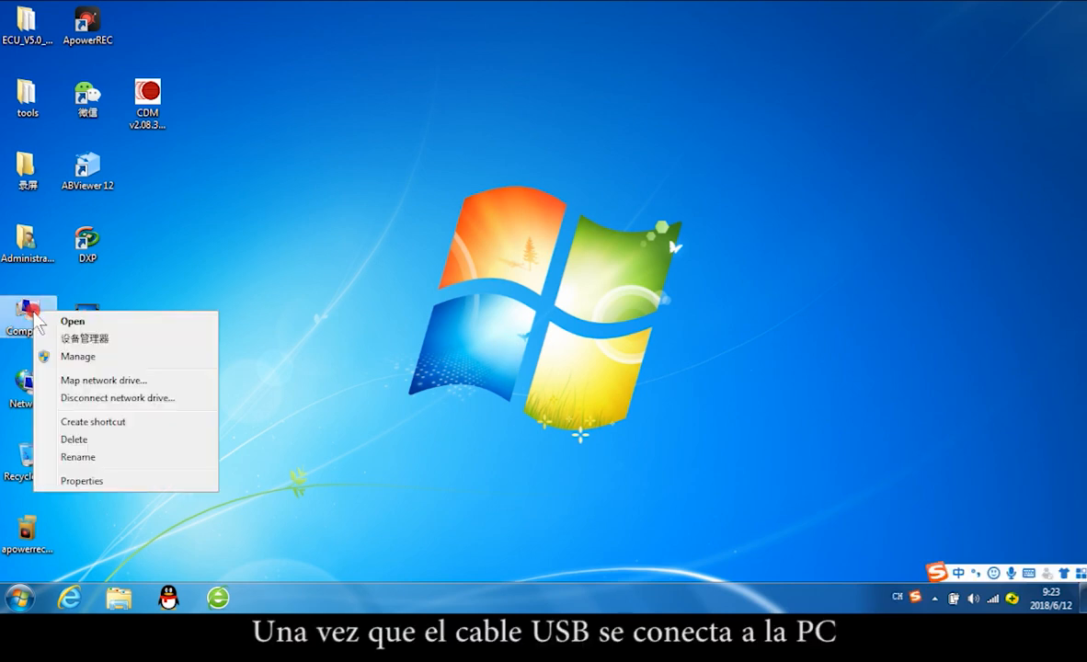
{"action": "left_click", "coordinate": [88, 479]}
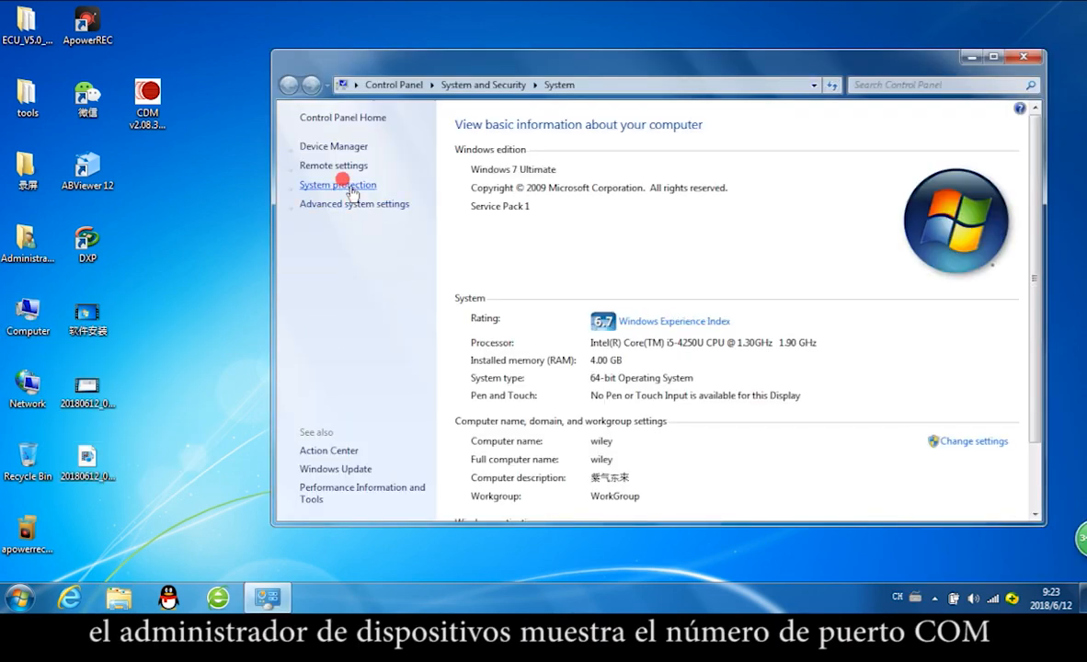
{"action": "left_click", "coordinate": [344, 145]}
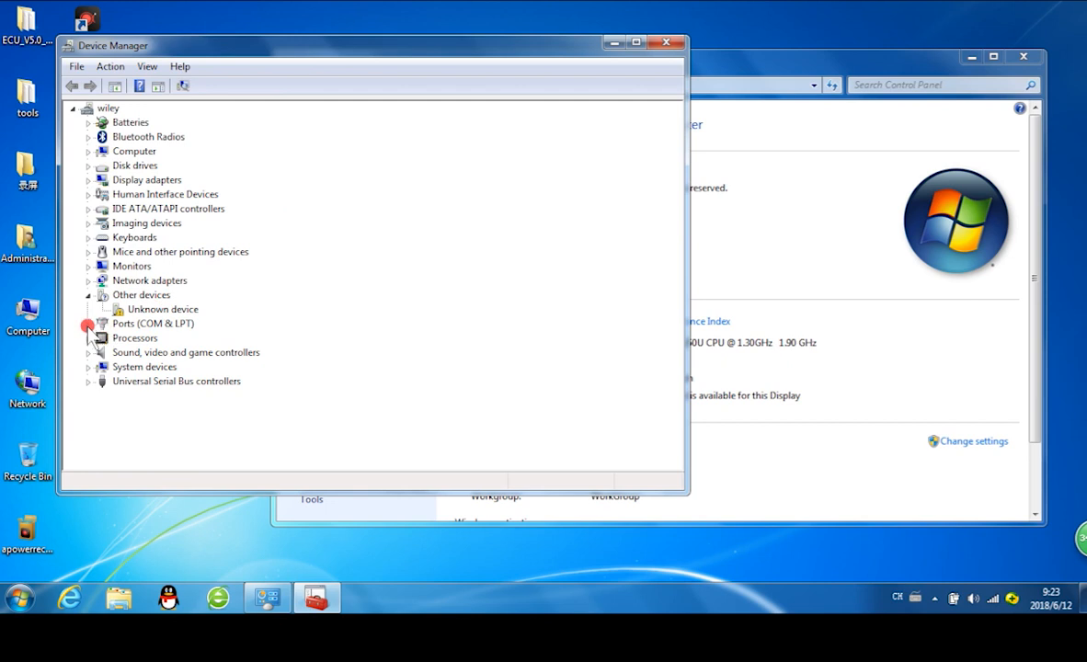
{"action": "left_click", "coordinate": [89, 324]}
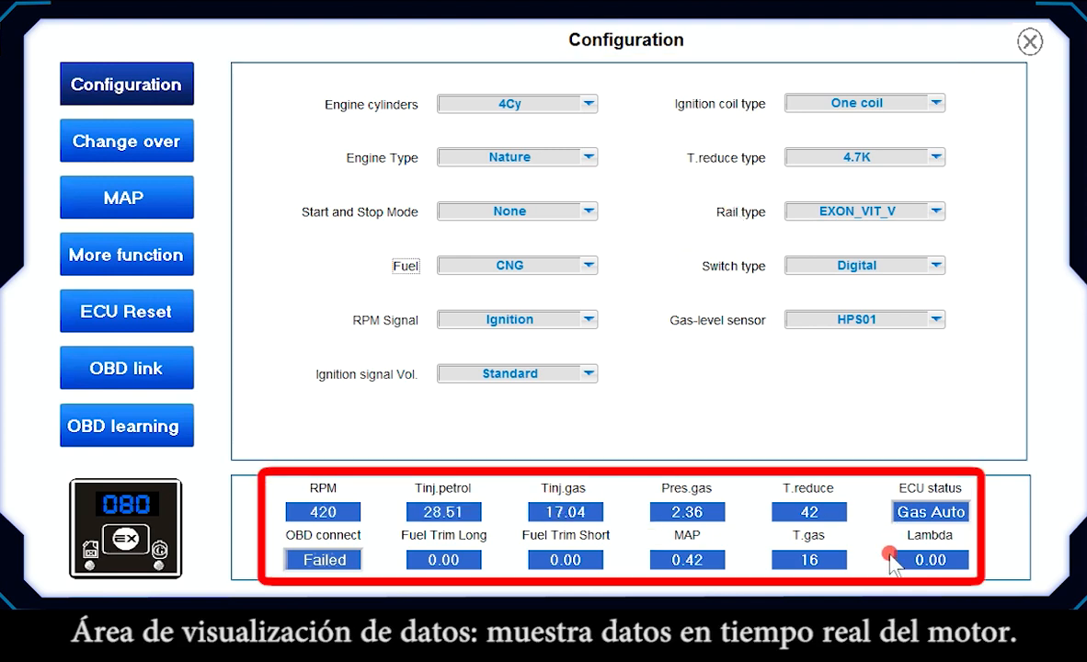
Review the available Engine cylinders and Engine Type options in the ECU configuration
{"action": "left_click", "coordinate": [163, 84]}
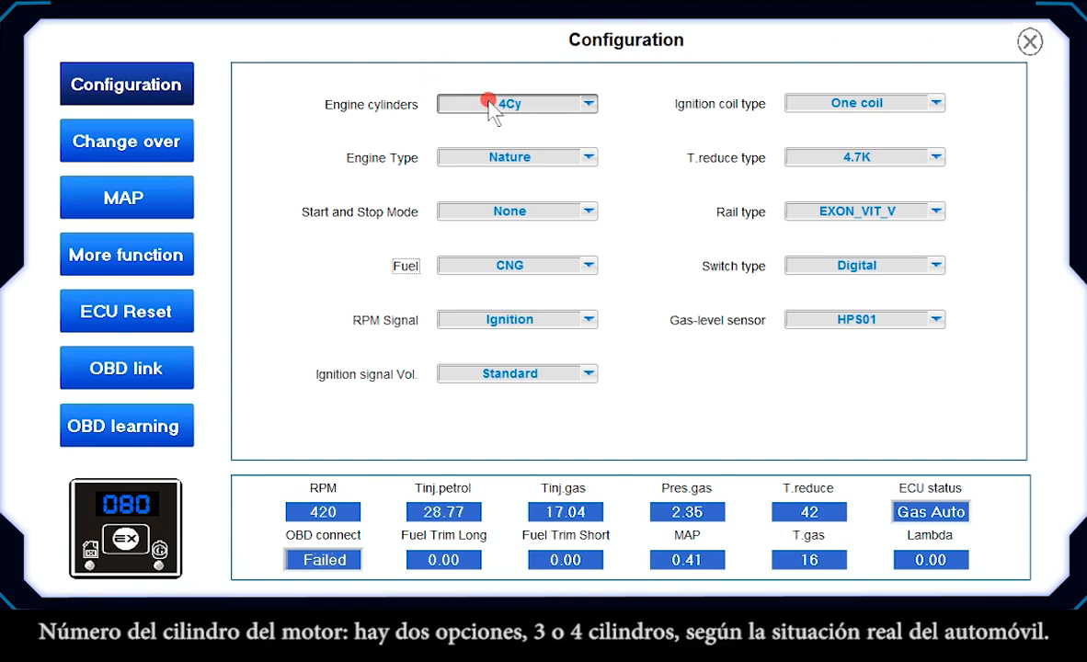
{"action": "left_click", "coordinate": [490, 104]}
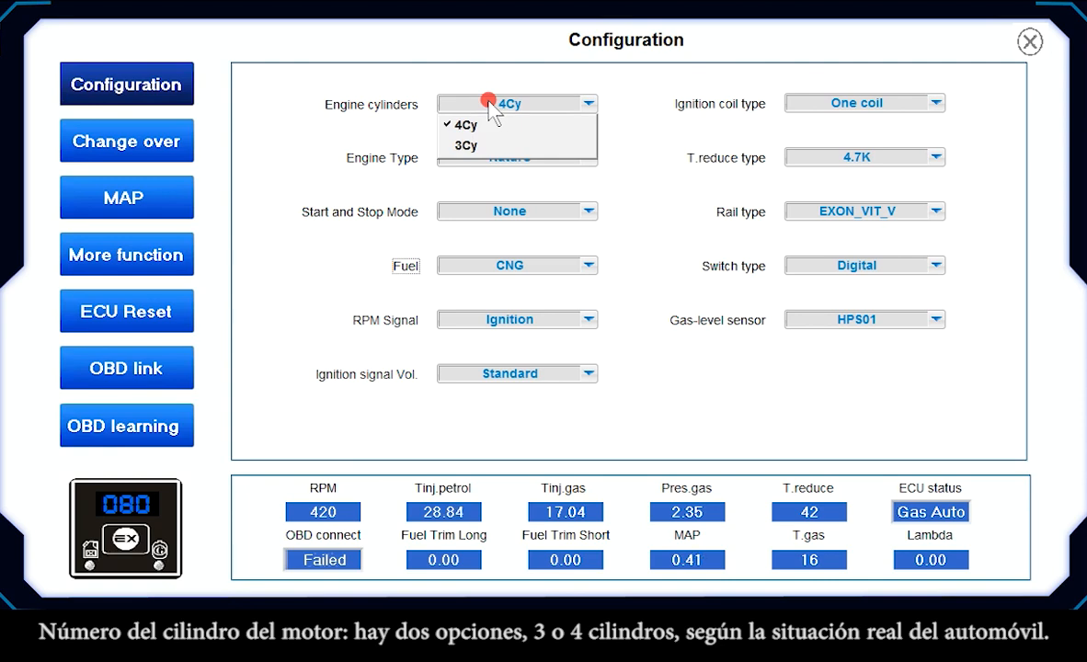
{"action": "left_click", "coordinate": [467, 158]}
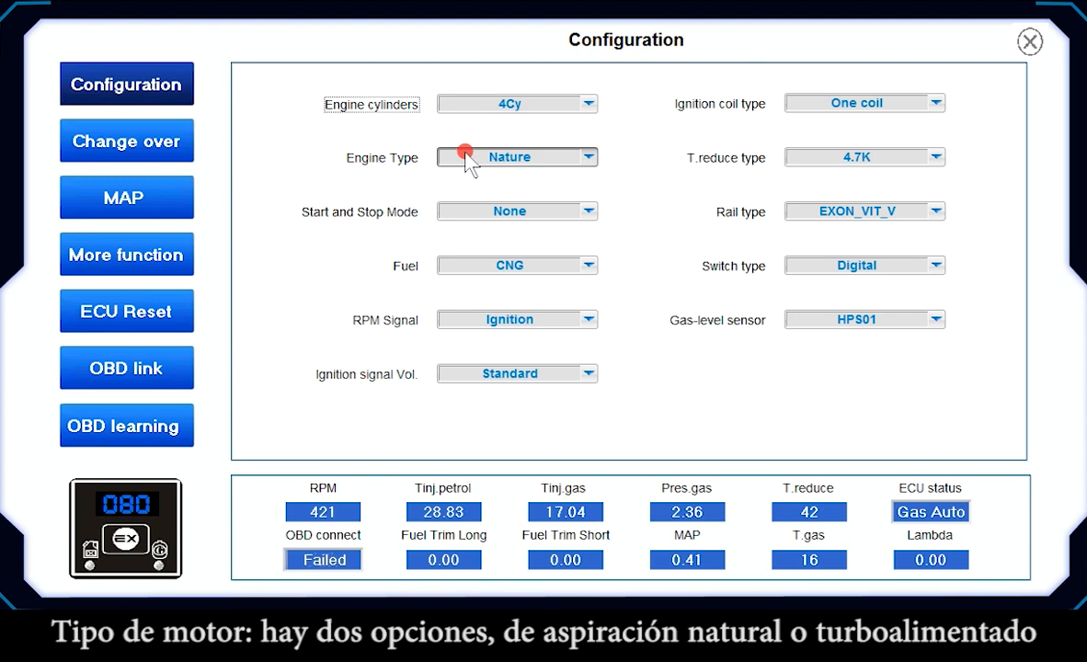
{"action": "left_click", "coordinate": [466, 158]}
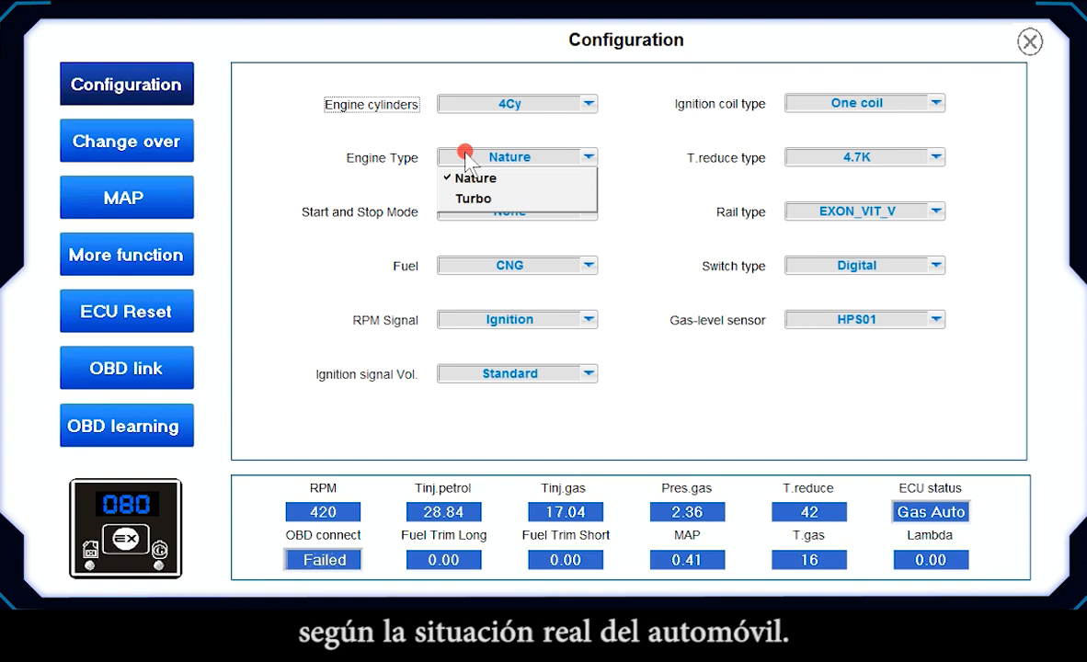
{"action": "left_click", "coordinate": [380, 175]}
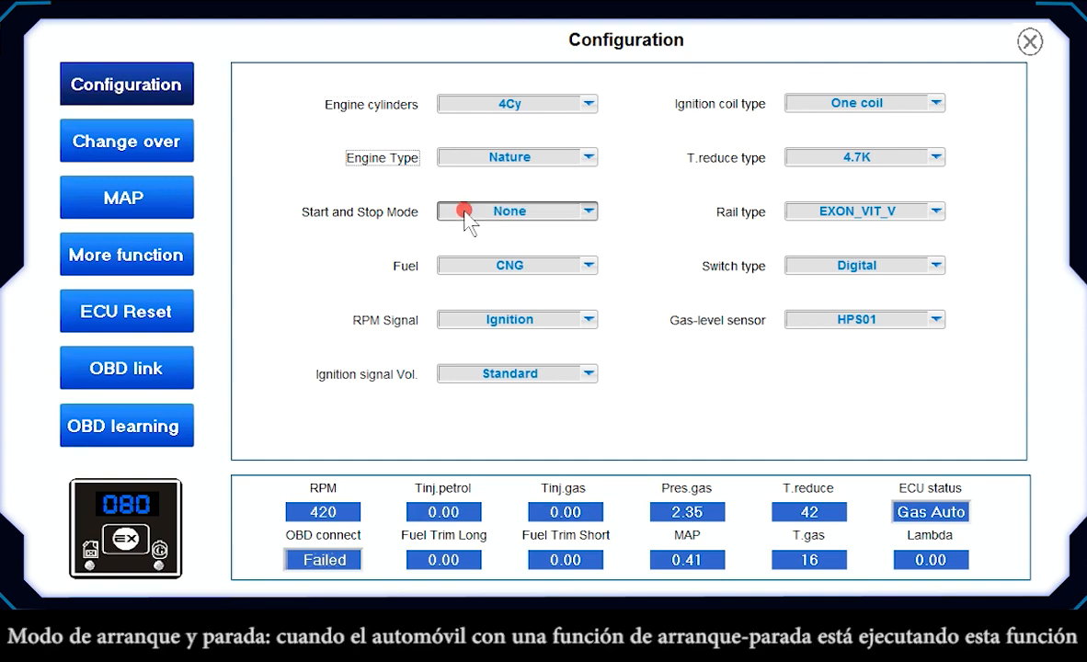
Review the available Start and Stop Mode and Fuel options in the ECU configuration
{"action": "left_click", "coordinate": [465, 212]}
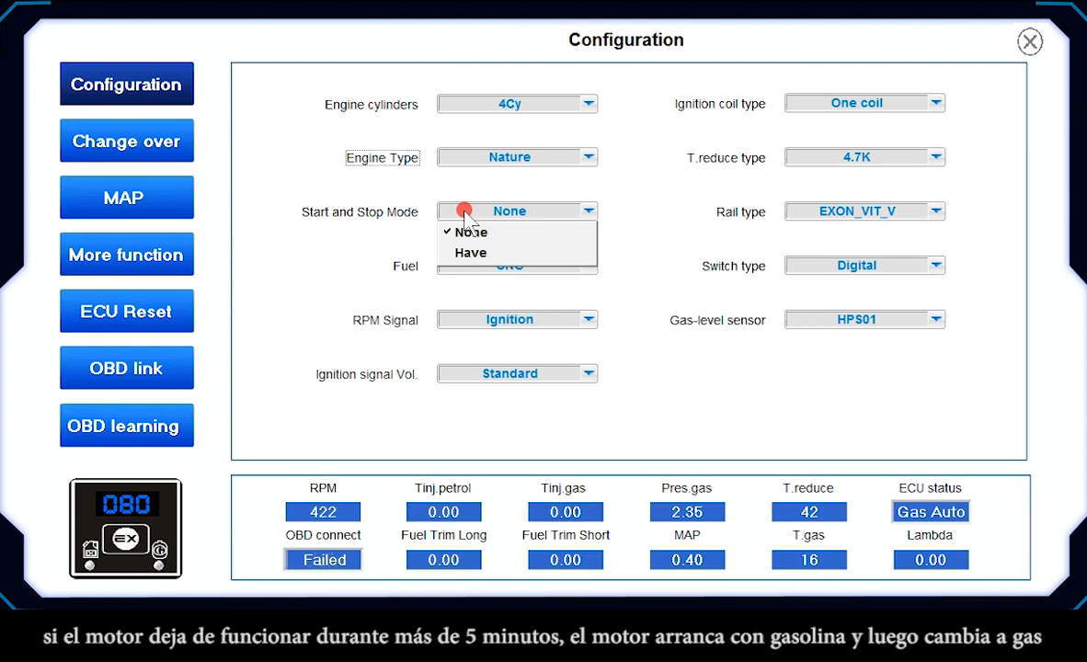
{"action": "left_click", "coordinate": [465, 212]}
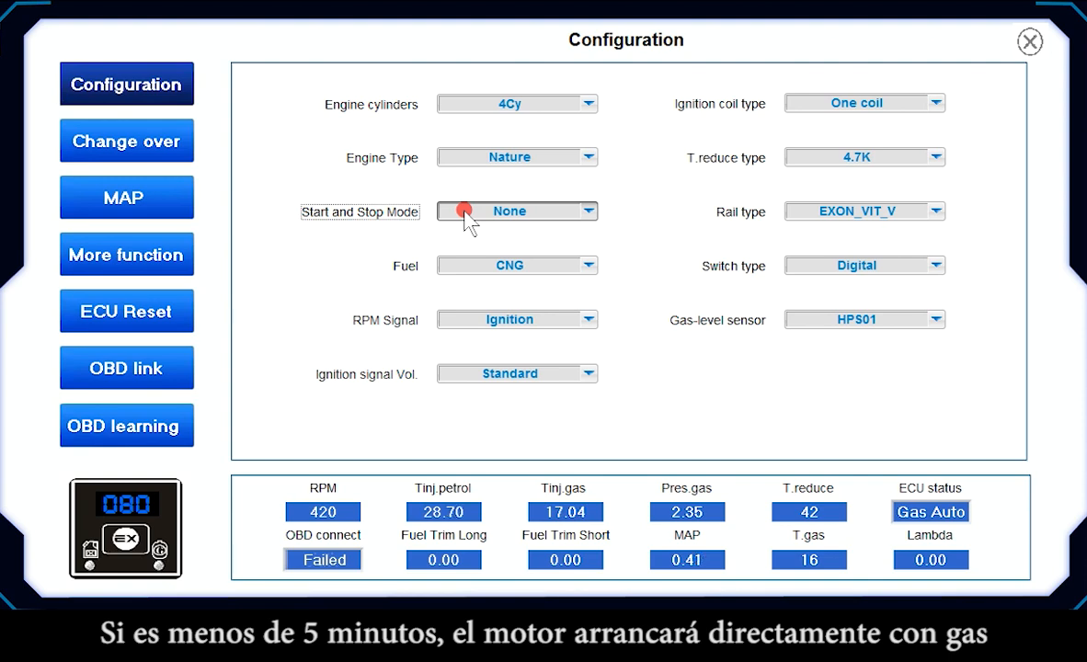
{"action": "left_click", "coordinate": [488, 267]}
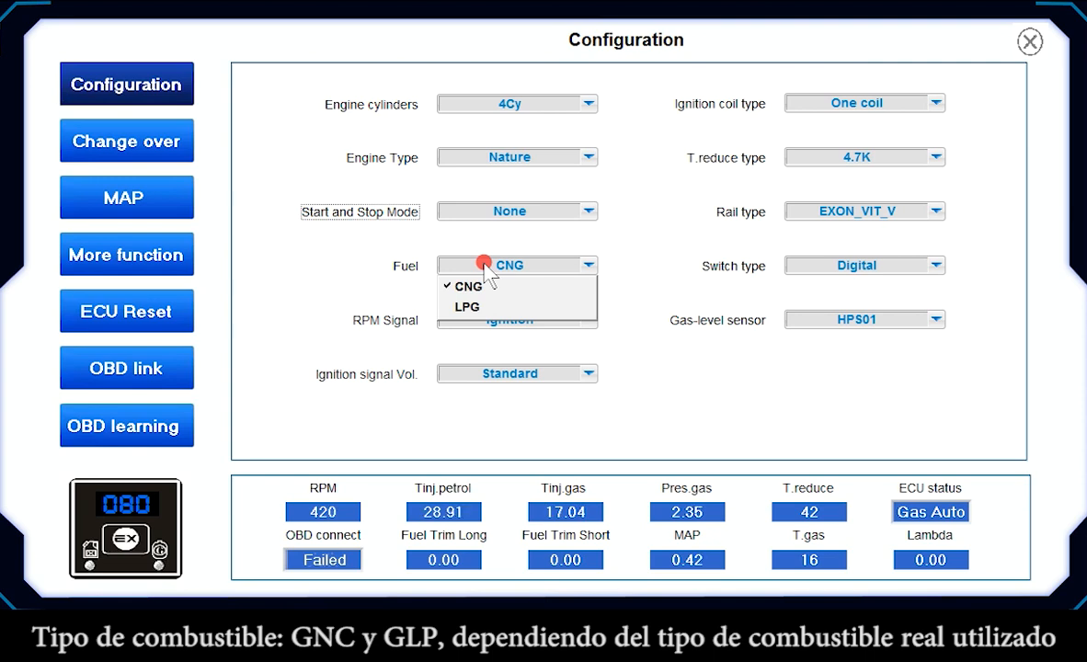
{"action": "left_click", "coordinate": [470, 319]}
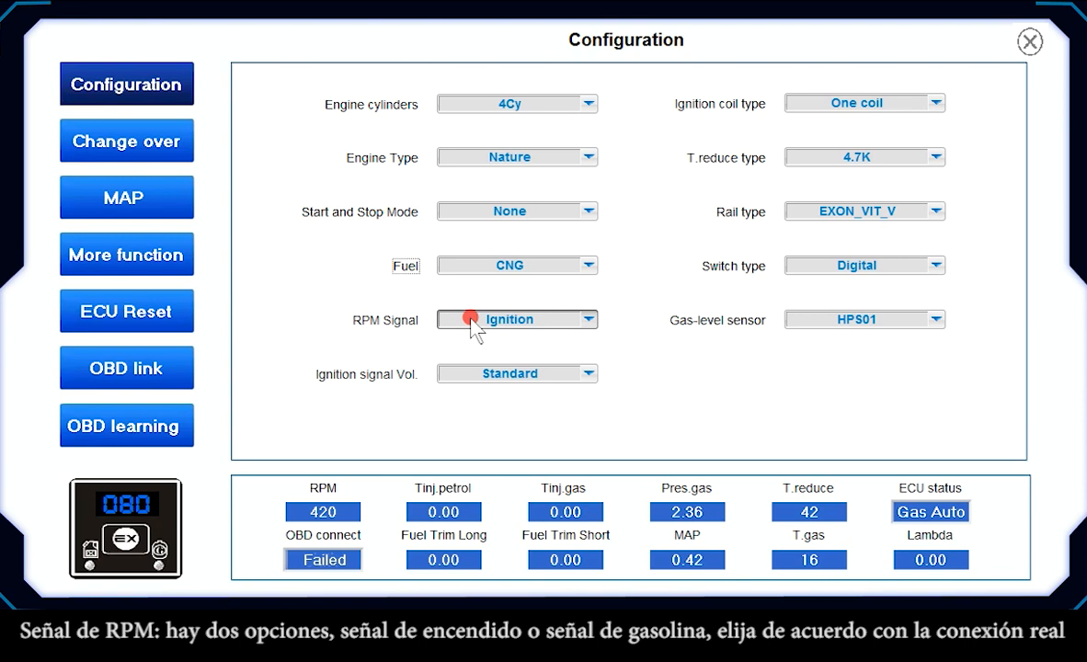
Review the RPM Signal and Ignition signal Vol. options, keeping the RPM signal on Ignition and the voltage on Standard
{"action": "left_click", "coordinate": [470, 322]}
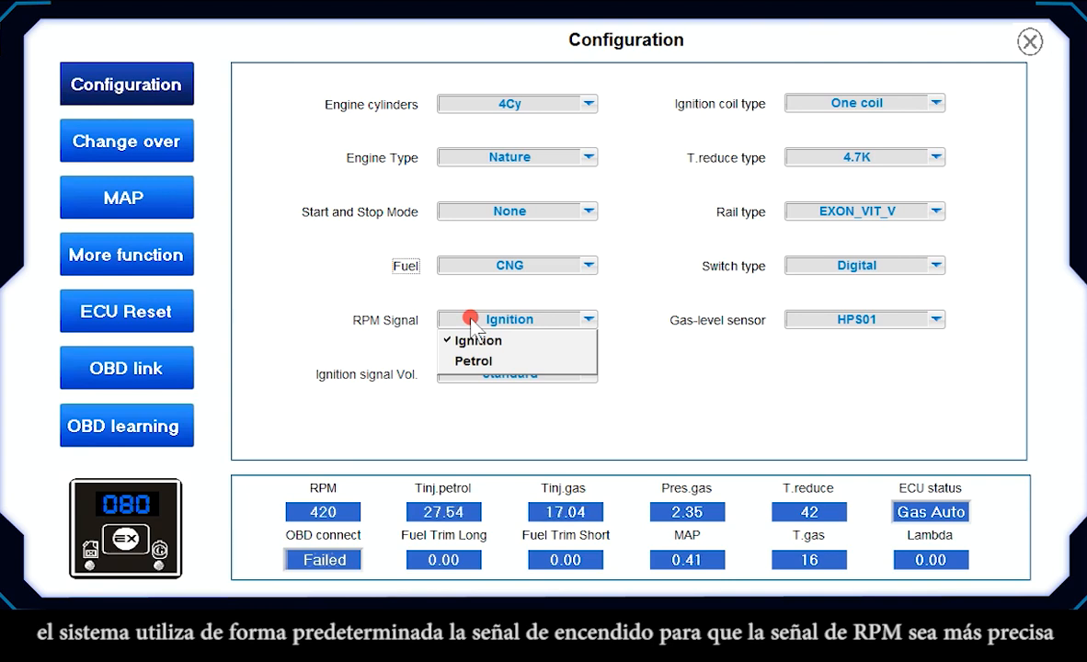
{"action": "left_click", "coordinate": [476, 340]}
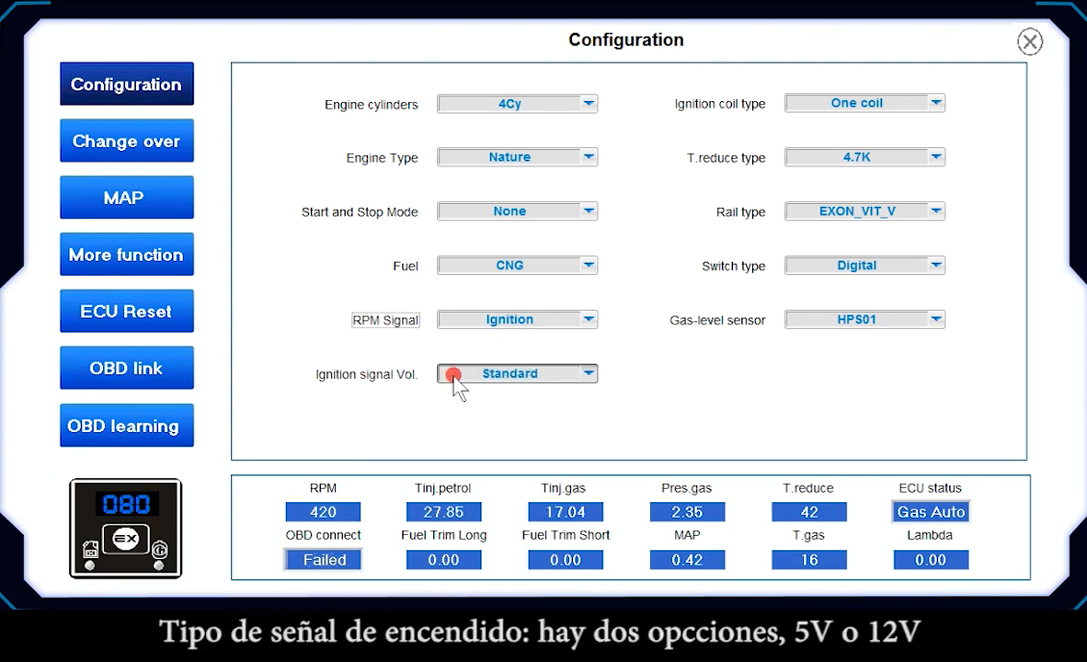
{"action": "left_click", "coordinate": [454, 375]}
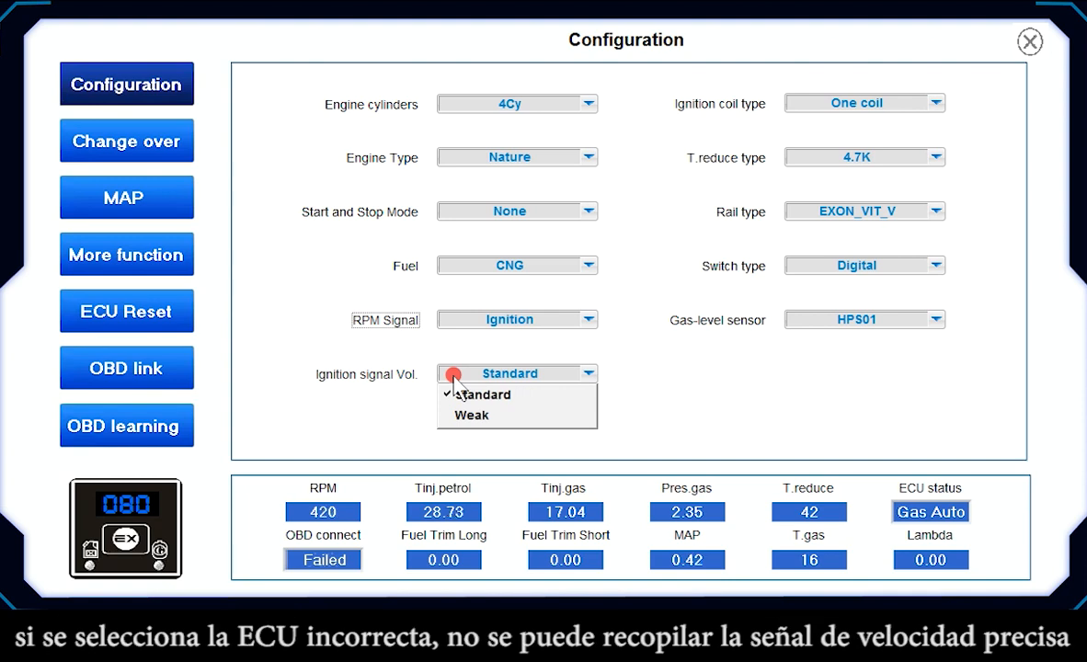
{"action": "left_click", "coordinate": [453, 377]}
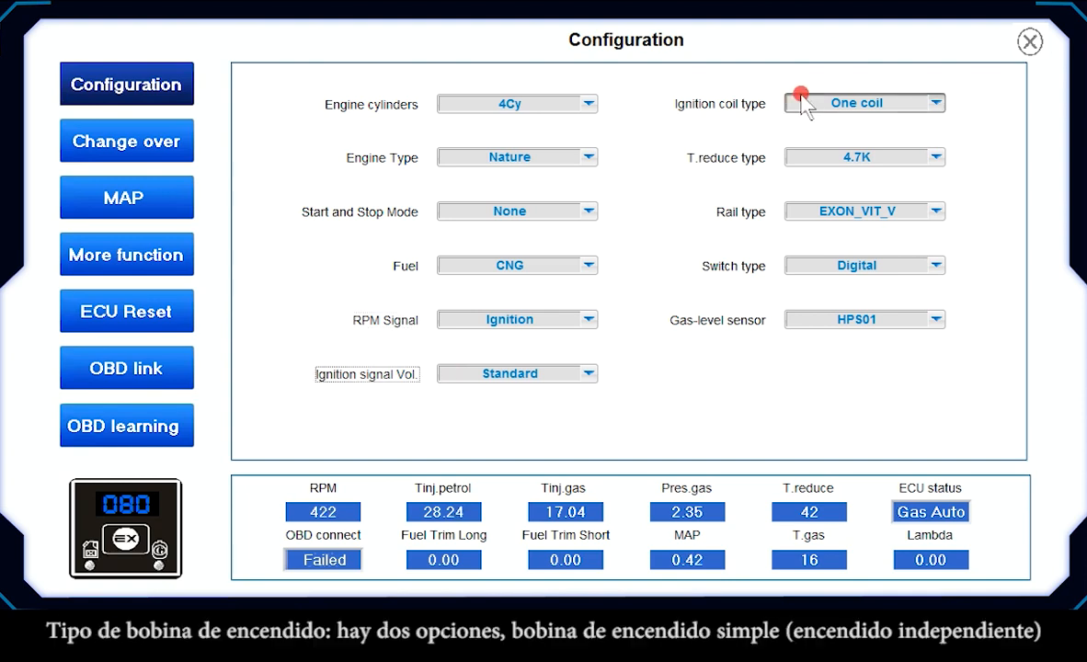
Review the choices for Ignition coil type, T.reduce type and Rail type without altering the selected options
{"action": "left_click", "coordinate": [793, 103]}
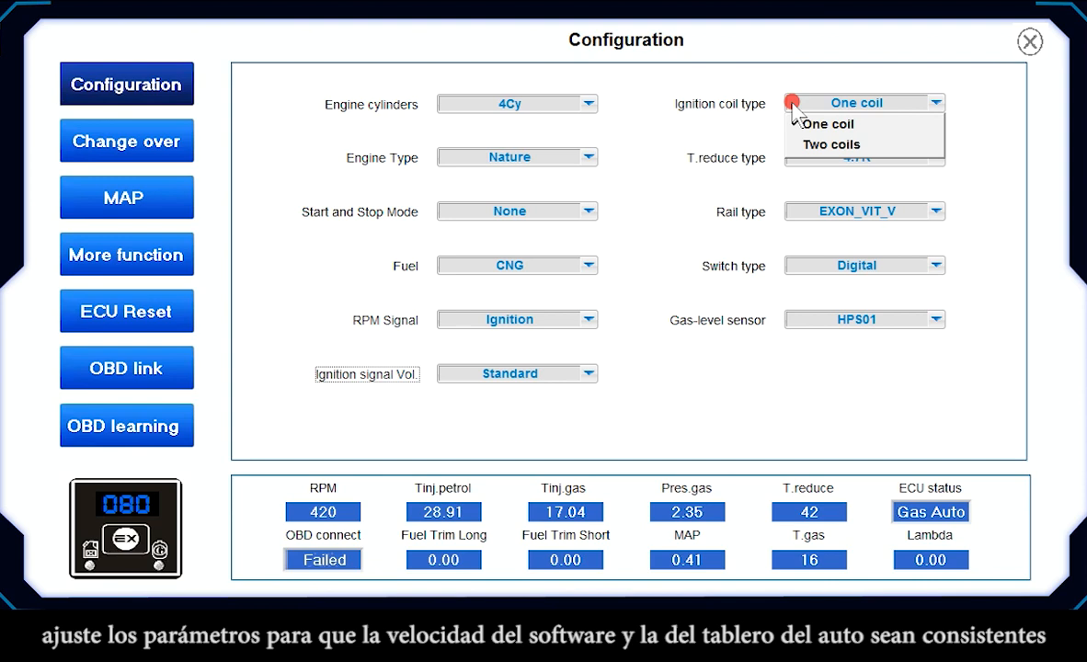
{"action": "left_click", "coordinate": [690, 152]}
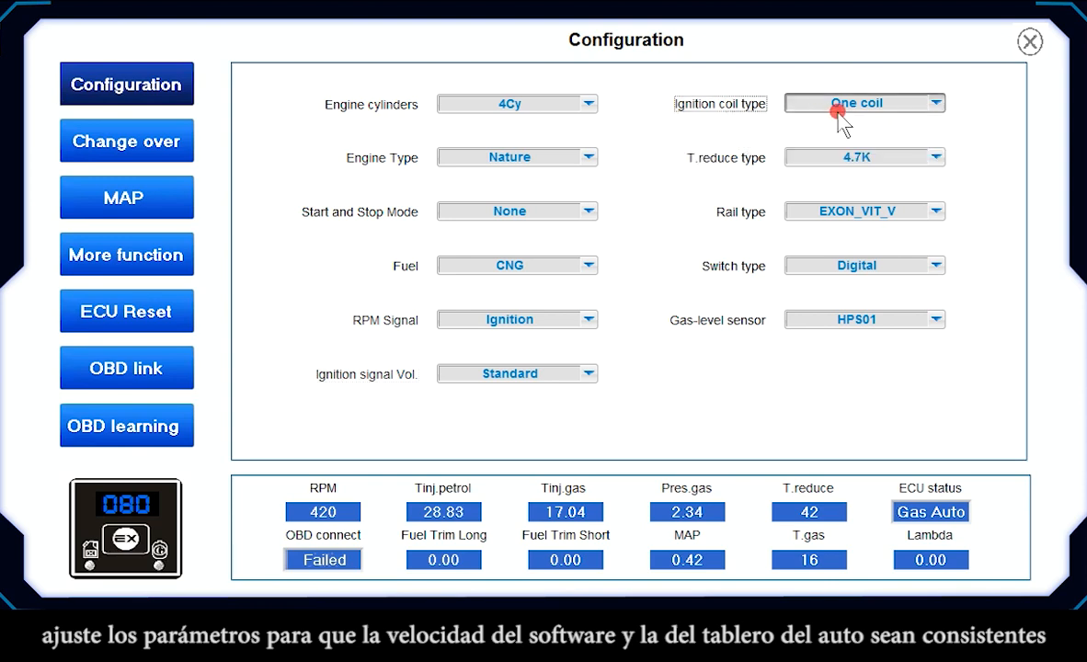
{"action": "left_click", "coordinate": [826, 157]}
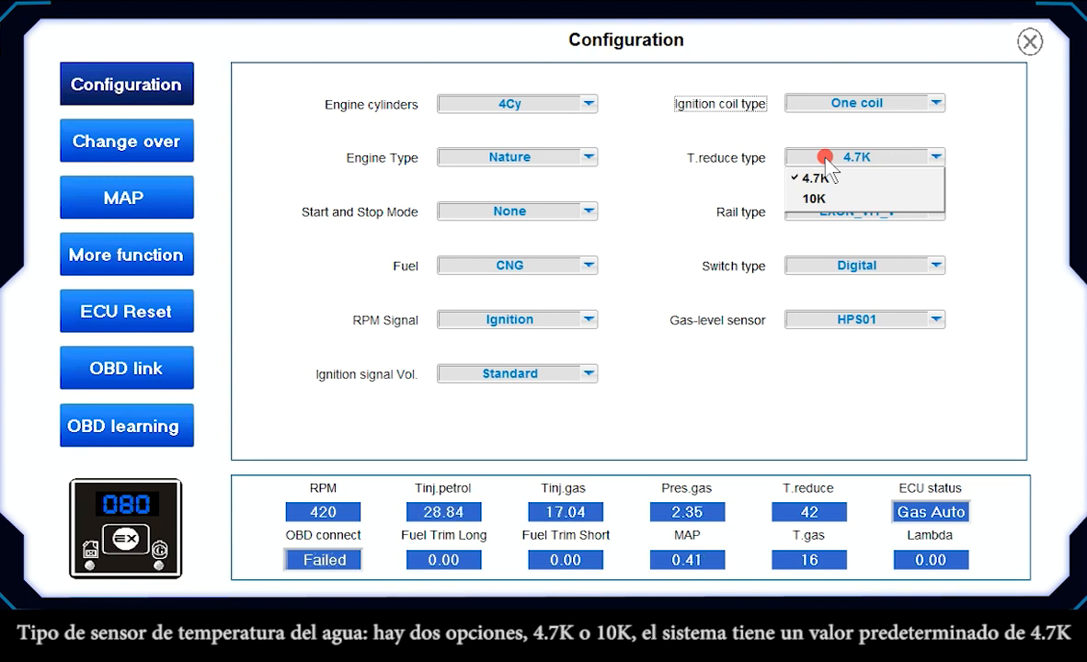
{"action": "left_click", "coordinate": [685, 236]}
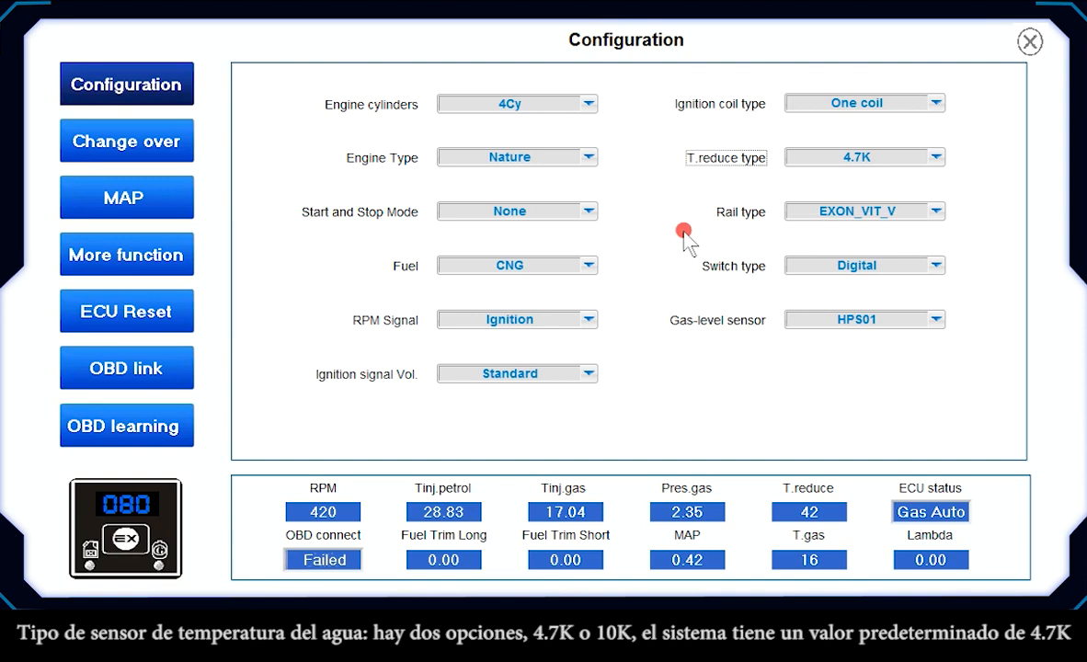
{"action": "left_click", "coordinate": [800, 216]}
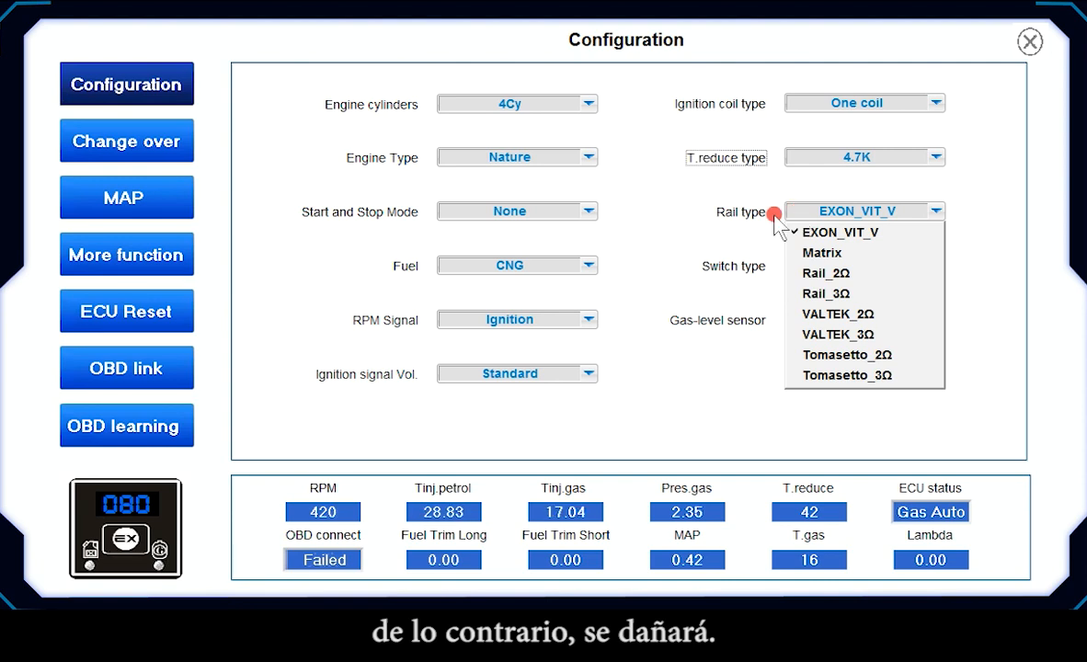
{"action": "left_click", "coordinate": [698, 244]}
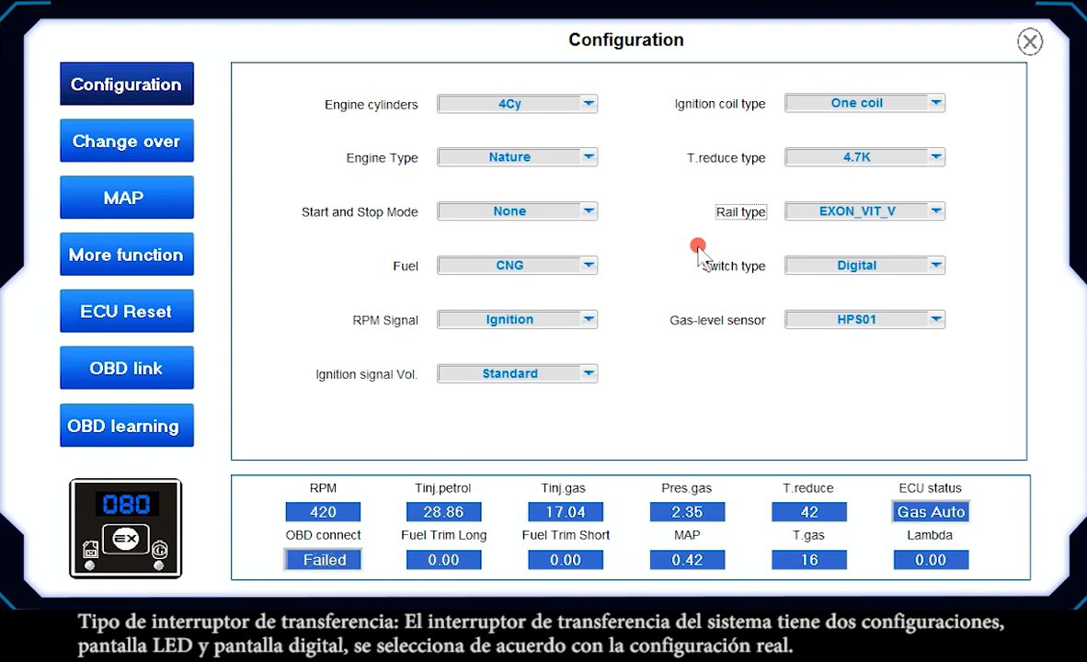
Review the Switch type and Gas-level sensor options, keeping the switch on Digital and the sensor on HPS01
{"action": "left_click", "coordinate": [813, 265]}
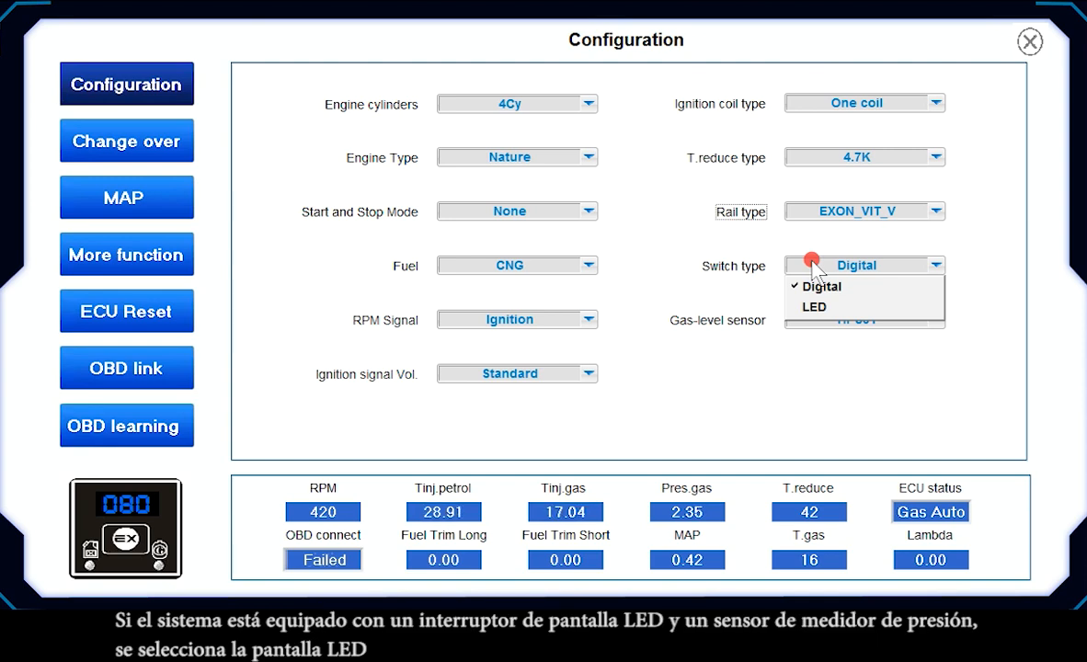
{"action": "left_click", "coordinate": [821, 286]}
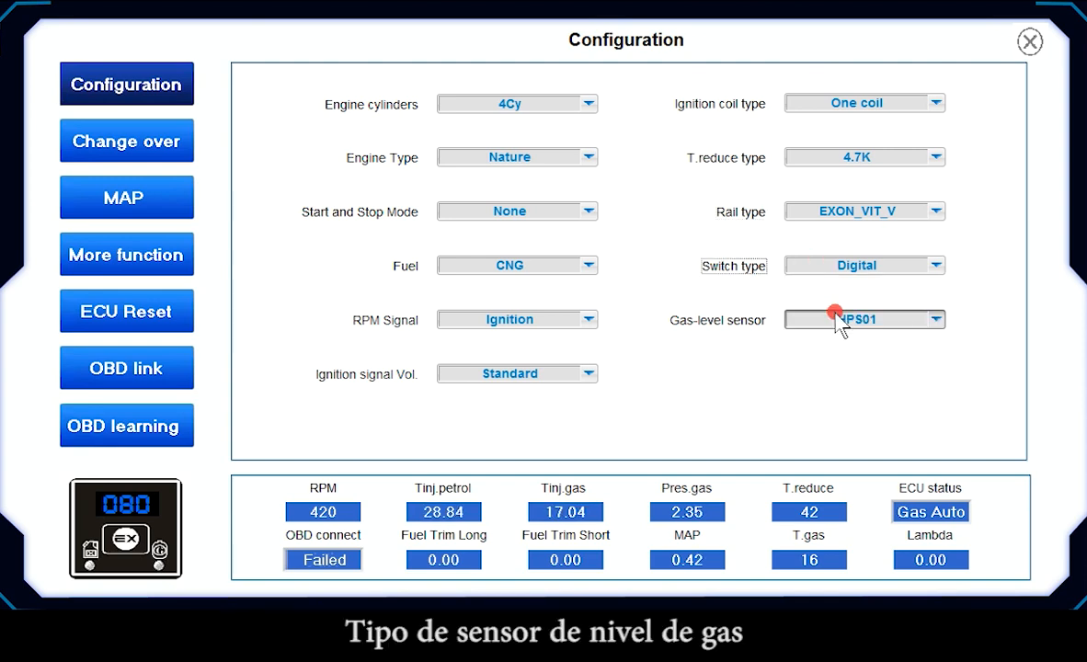
{"action": "left_click", "coordinate": [834, 315]}
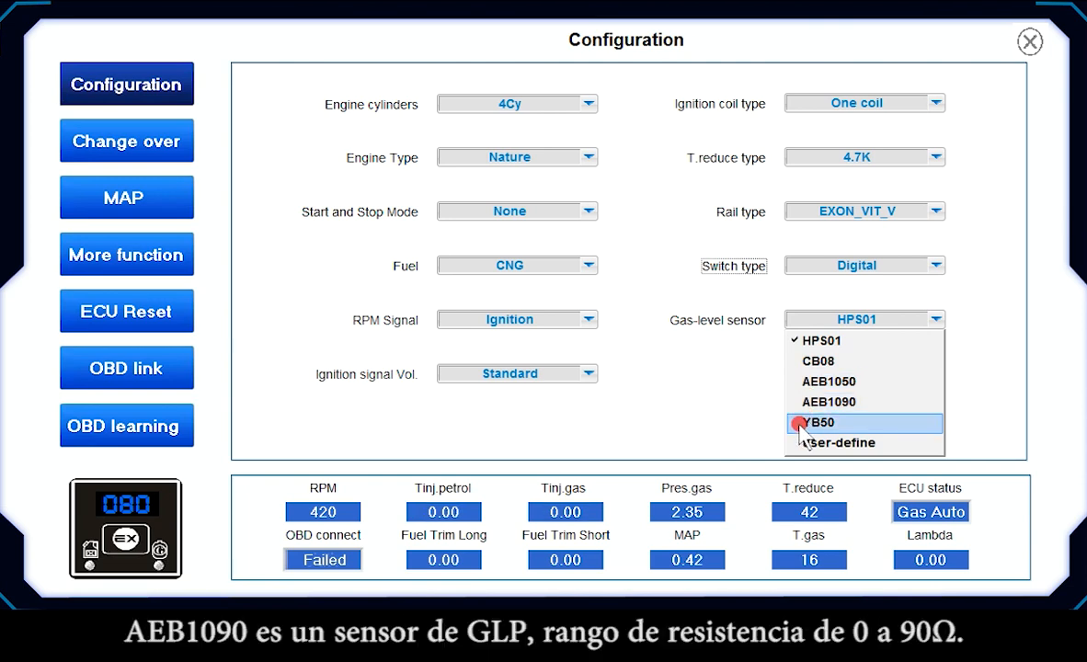
{"action": "left_click", "coordinate": [719, 439]}
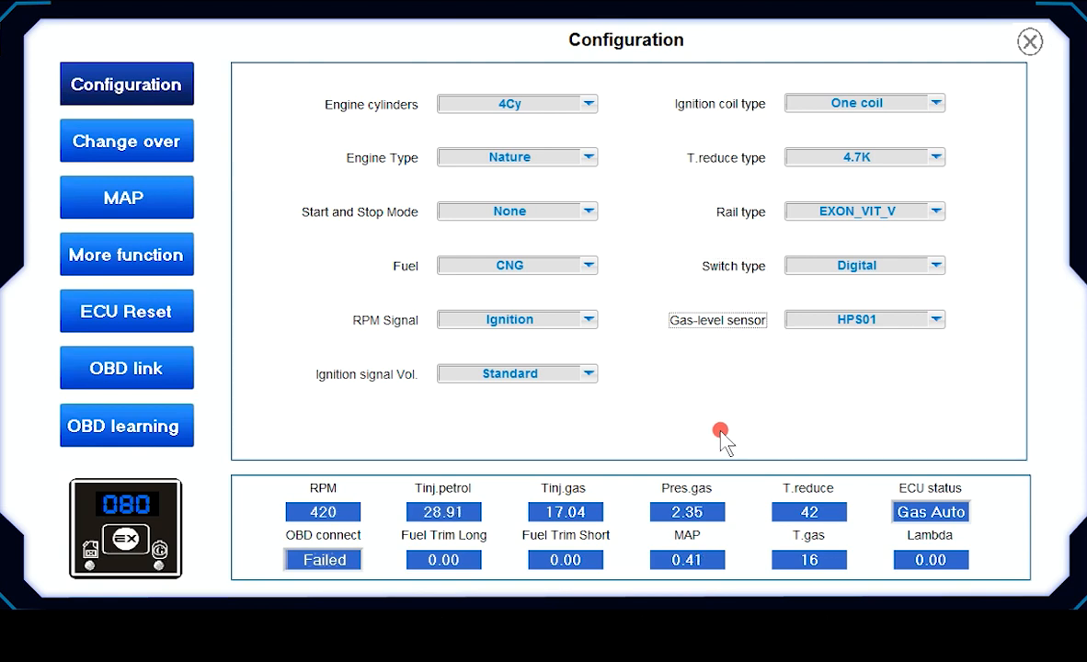
Open the Change over settings and review the petrol-to-gas Engine speed choices without applying a new value
{"action": "left_click", "coordinate": [171, 141]}
{"action": "left_click", "coordinate": [158, 152]}
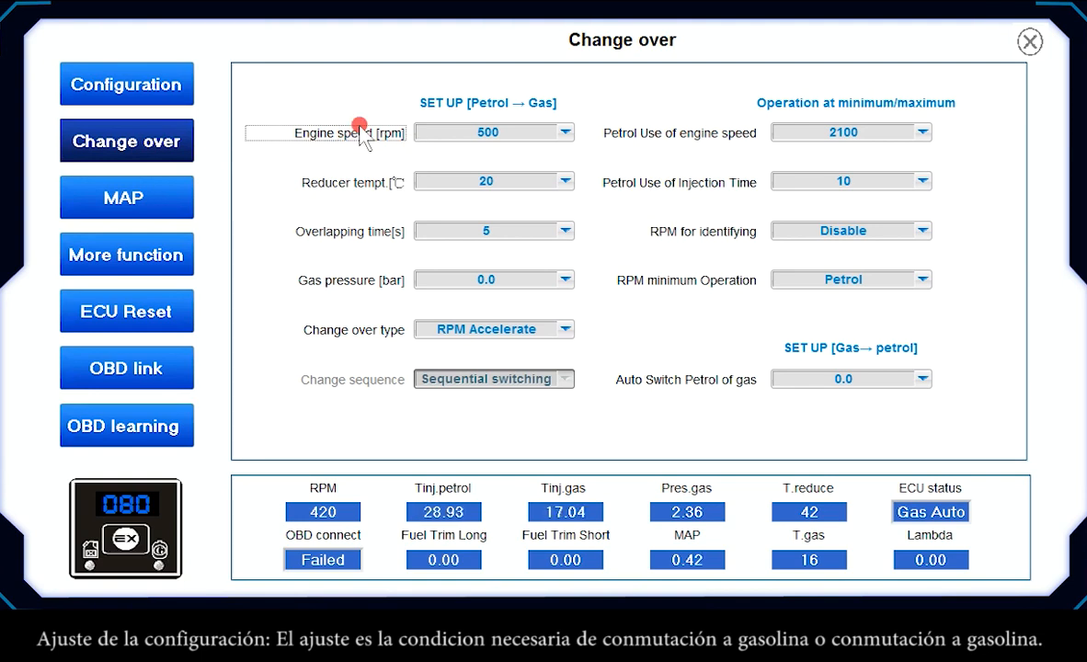
{"action": "left_click", "coordinate": [446, 133]}
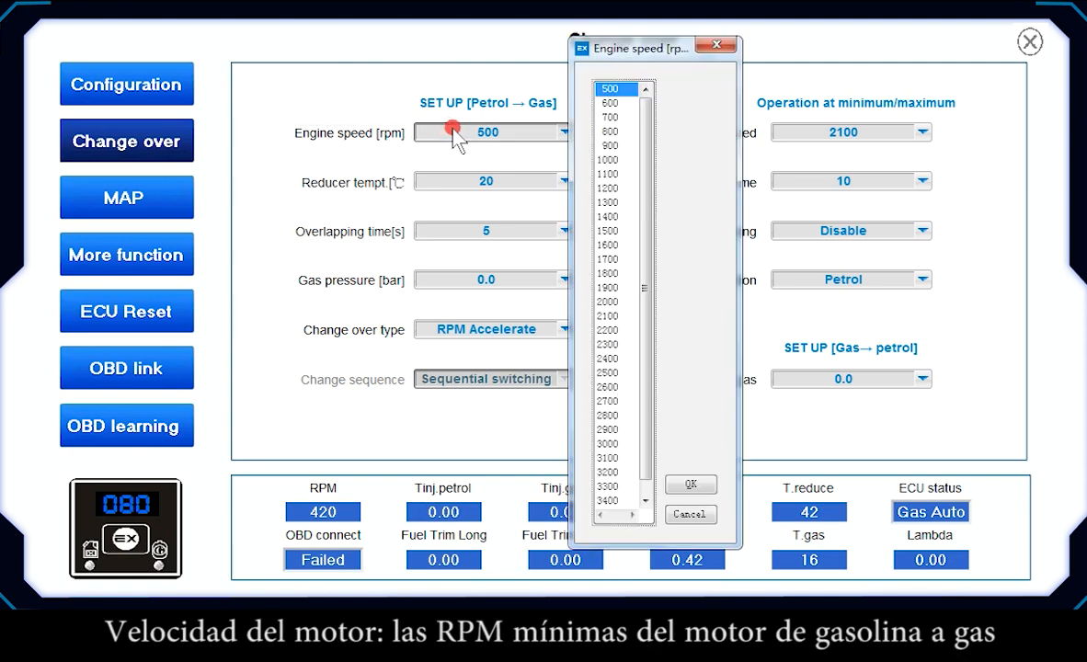
{"action": "left_click", "coordinate": [616, 358]}
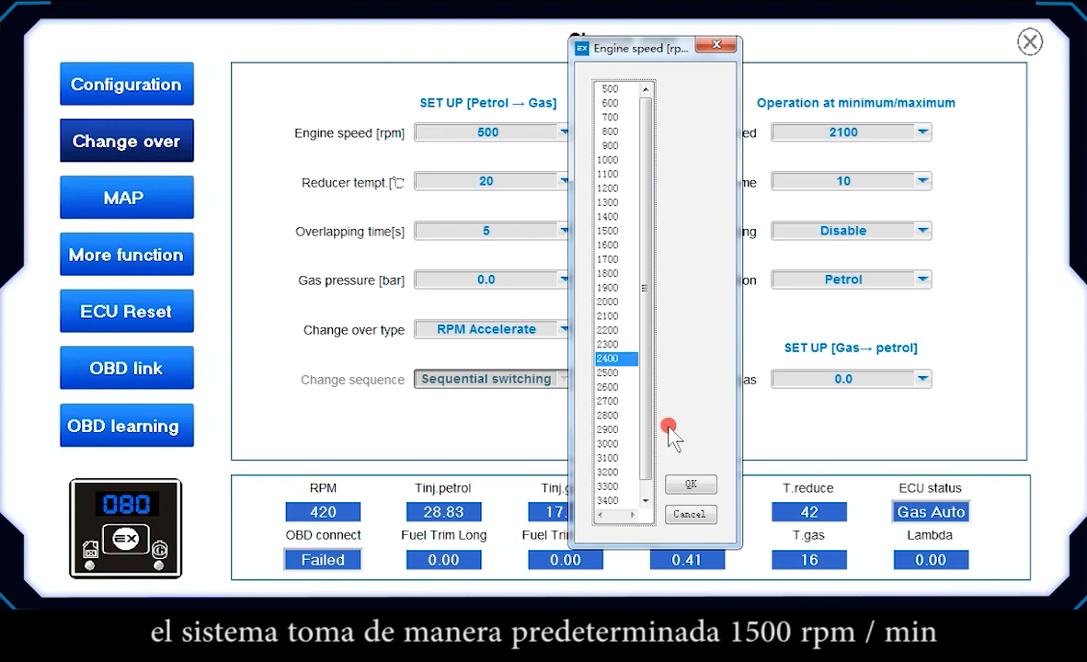
{"action": "left_click", "coordinate": [688, 513]}
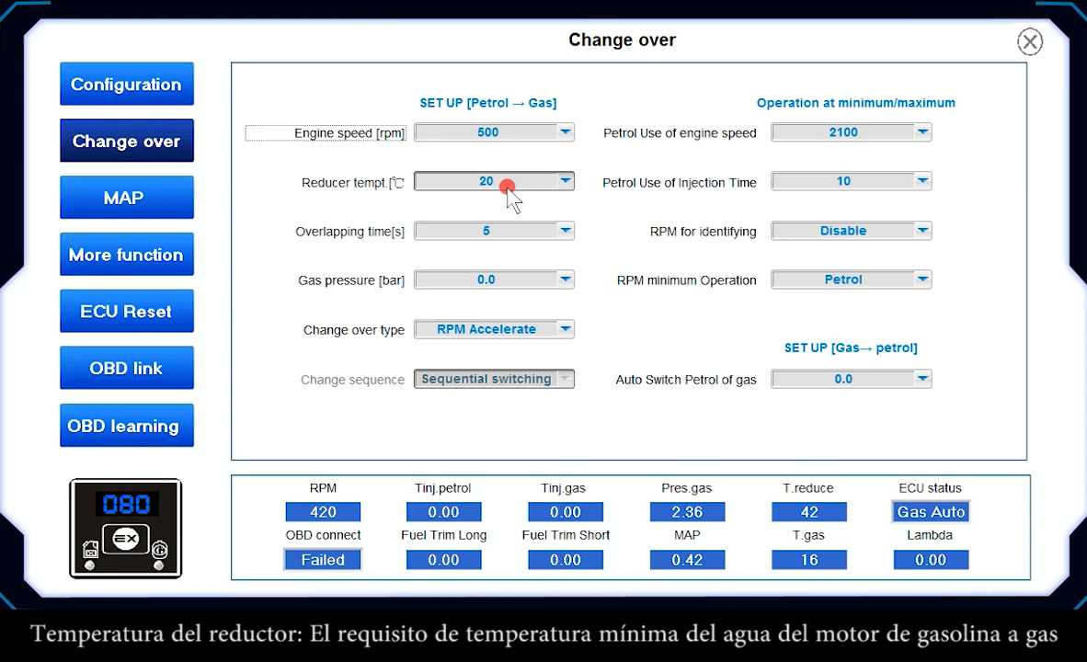
Set the reducer temperature for switching from petrol to gas to 40 °C
{"action": "left_click", "coordinate": [508, 190]}
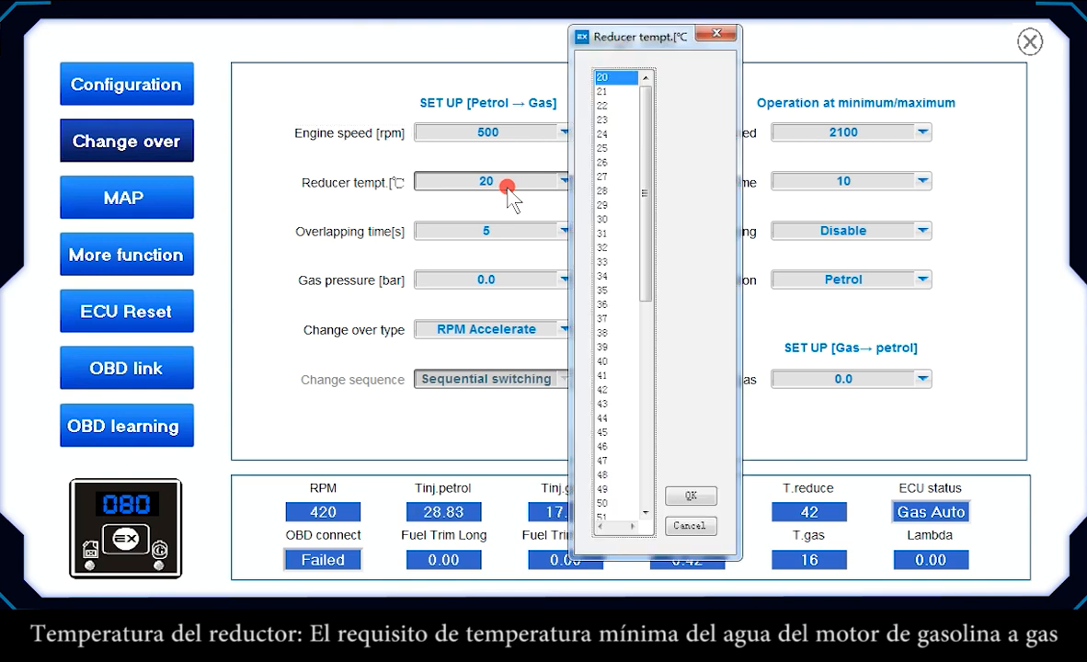
{"action": "left_click", "coordinate": [687, 523]}
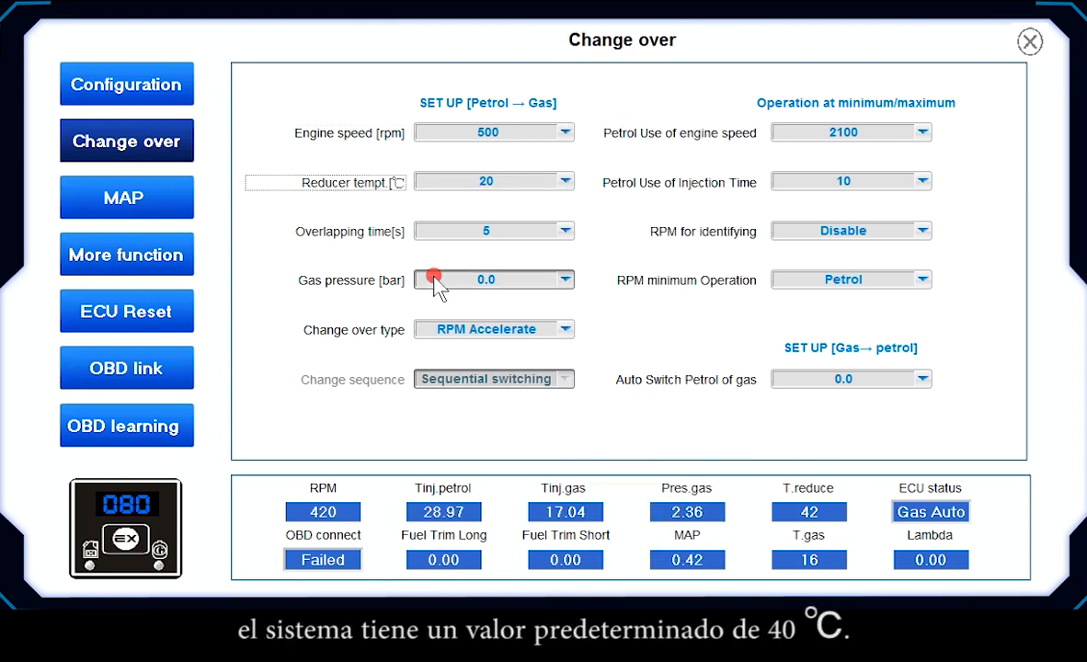
{"action": "left_click", "coordinate": [558, 187]}
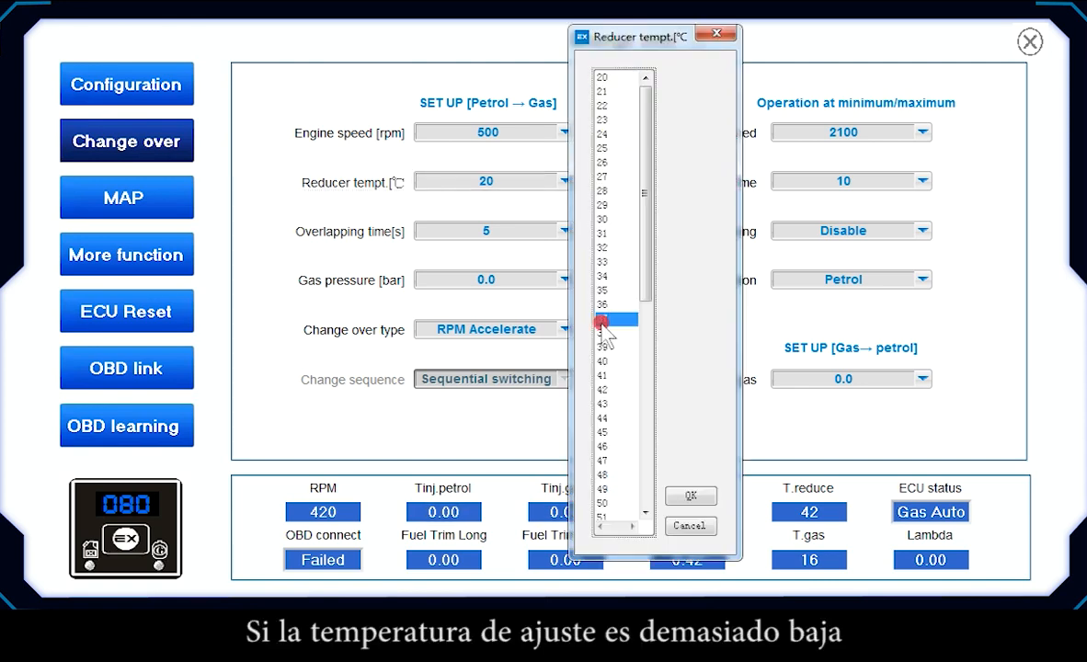
{"action": "left_click", "coordinate": [611, 361]}
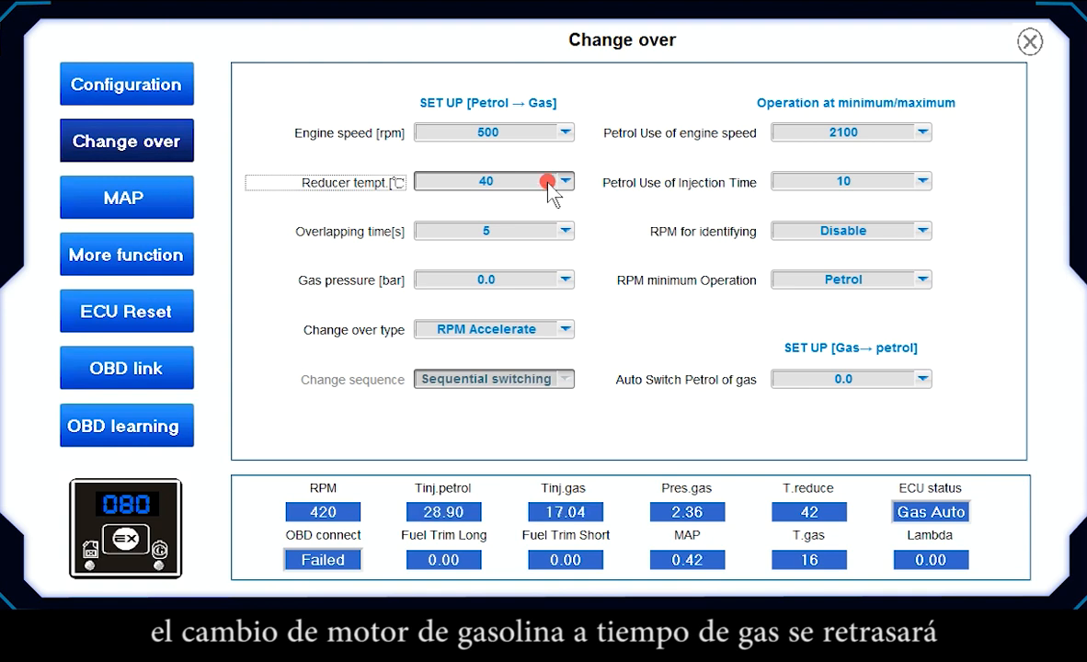
Review the Overlapping time options without changing them, and set the petrol-to-gas pressure requirement to 1.8 bar
{"action": "left_click", "coordinate": [515, 236]}
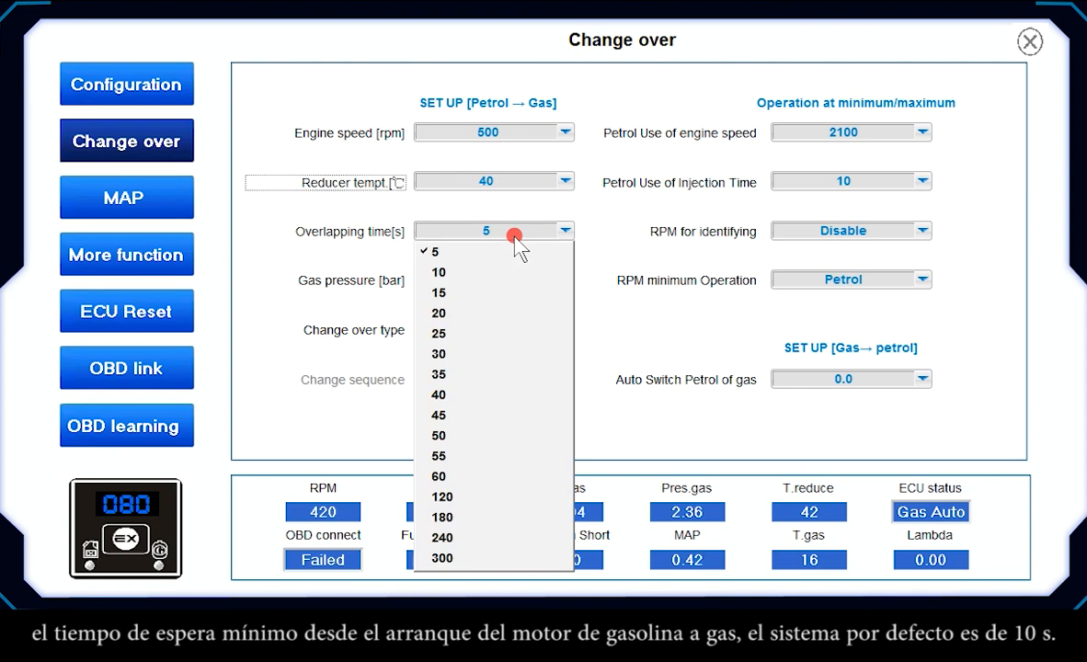
{"action": "left_click", "coordinate": [515, 236]}
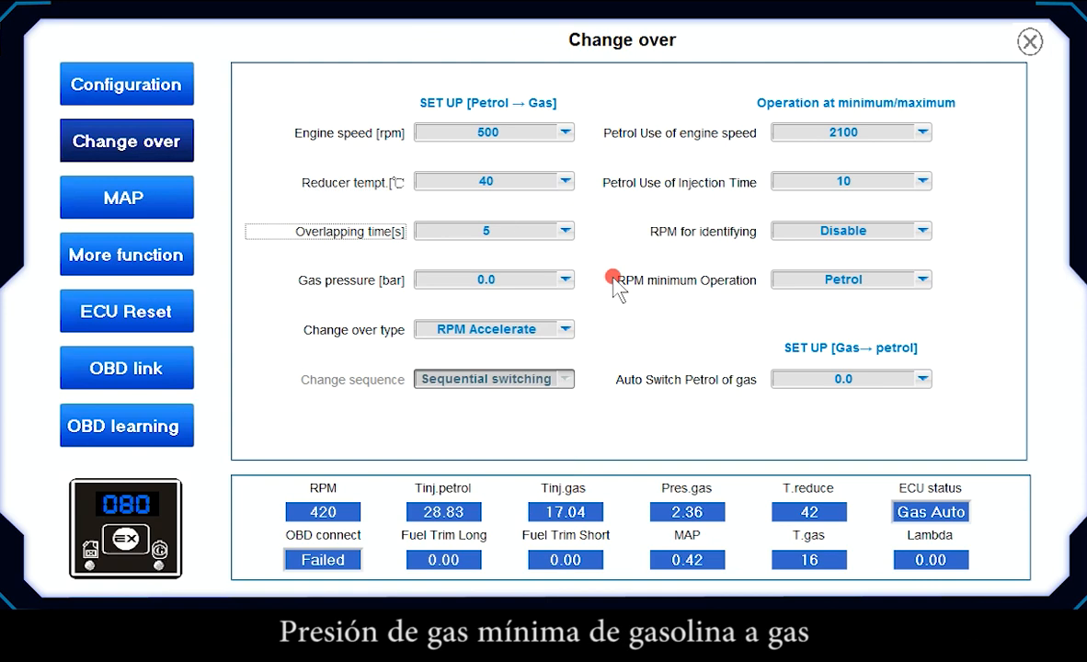
{"action": "left_click", "coordinate": [471, 281]}
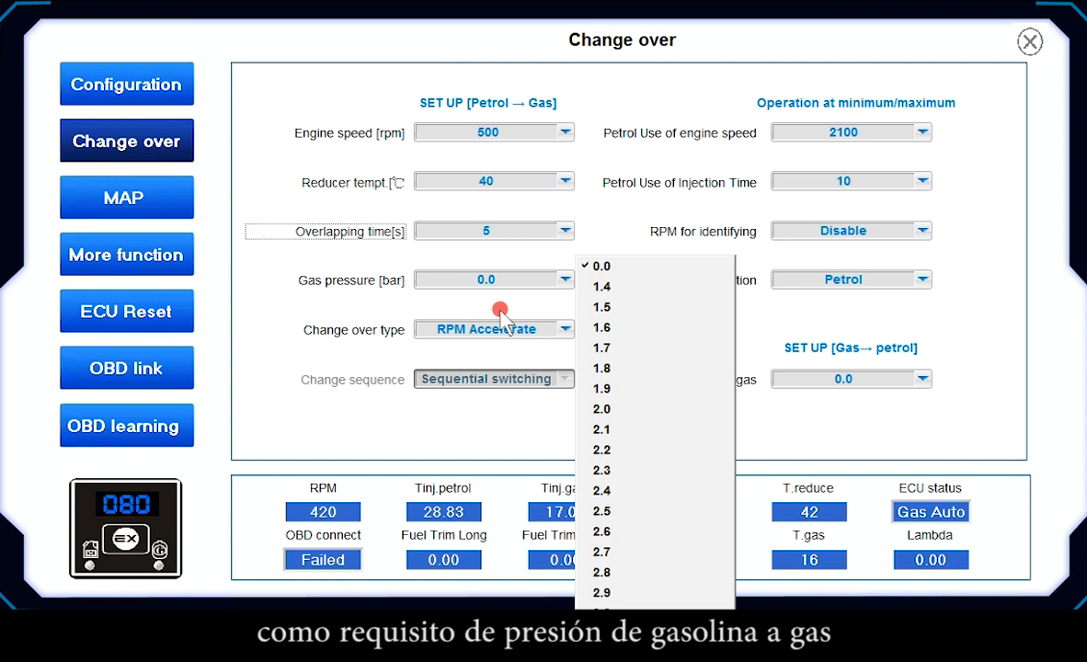
{"action": "left_click", "coordinate": [588, 368]}
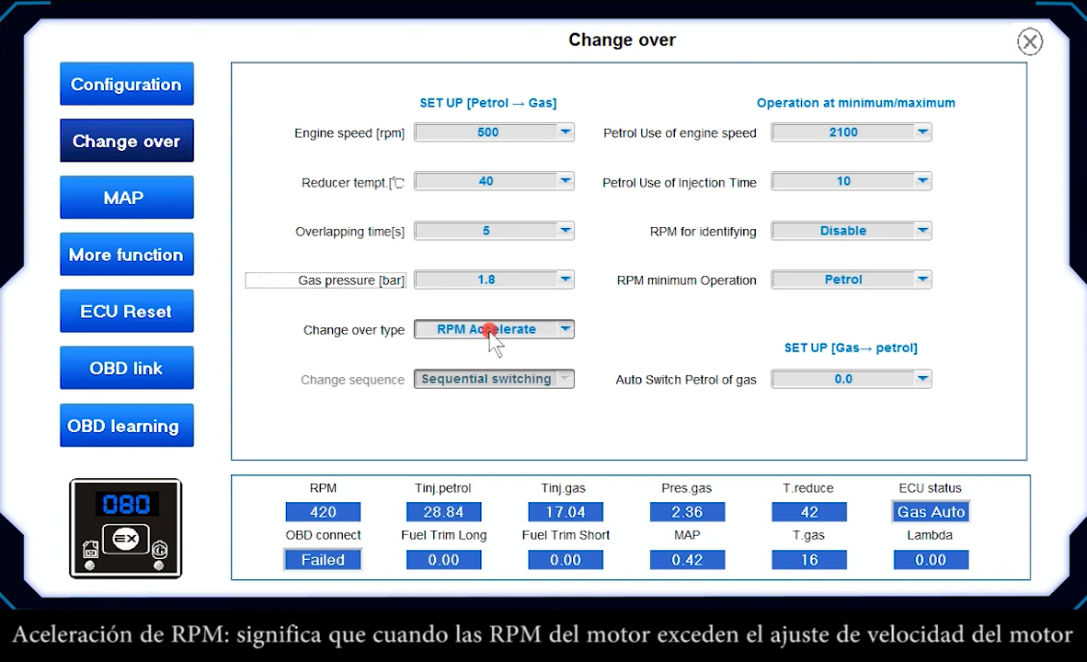
Review the Change over type and RPM for identifying options, keeping RPM Accelerate and Disable
{"action": "left_click", "coordinate": [490, 331]}
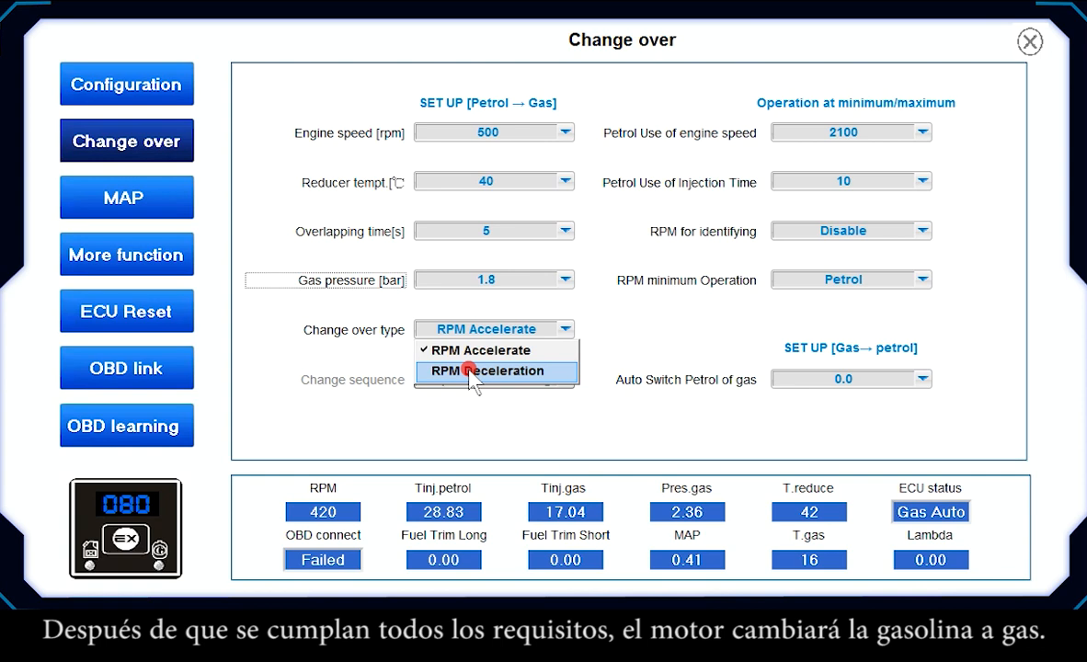
{"action": "left_click", "coordinate": [769, 92]}
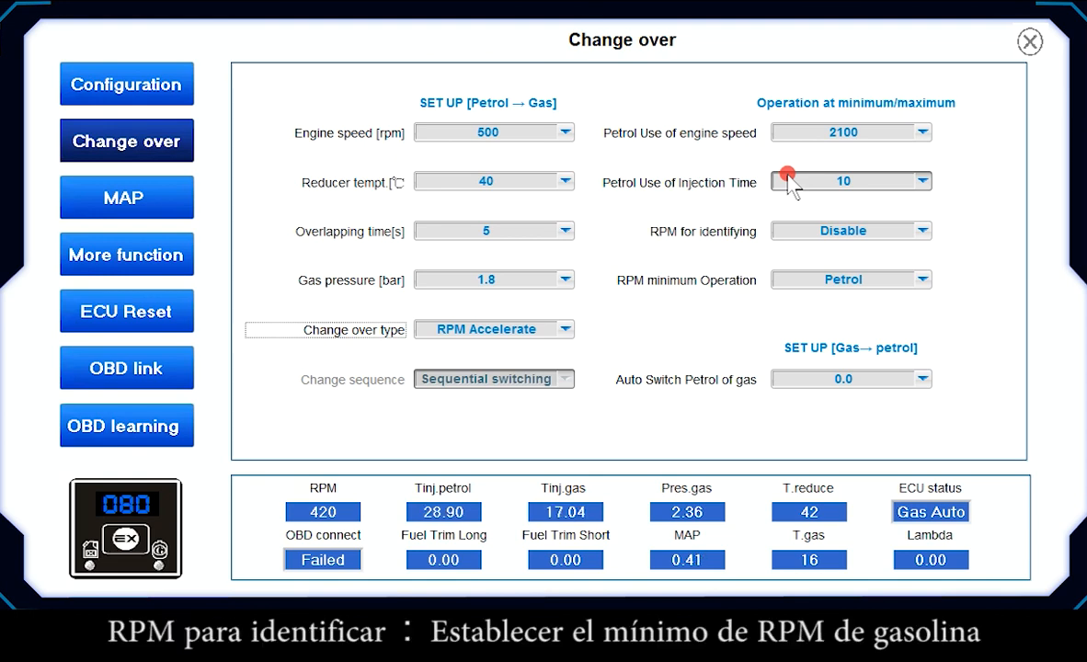
{"action": "left_click", "coordinate": [787, 232]}
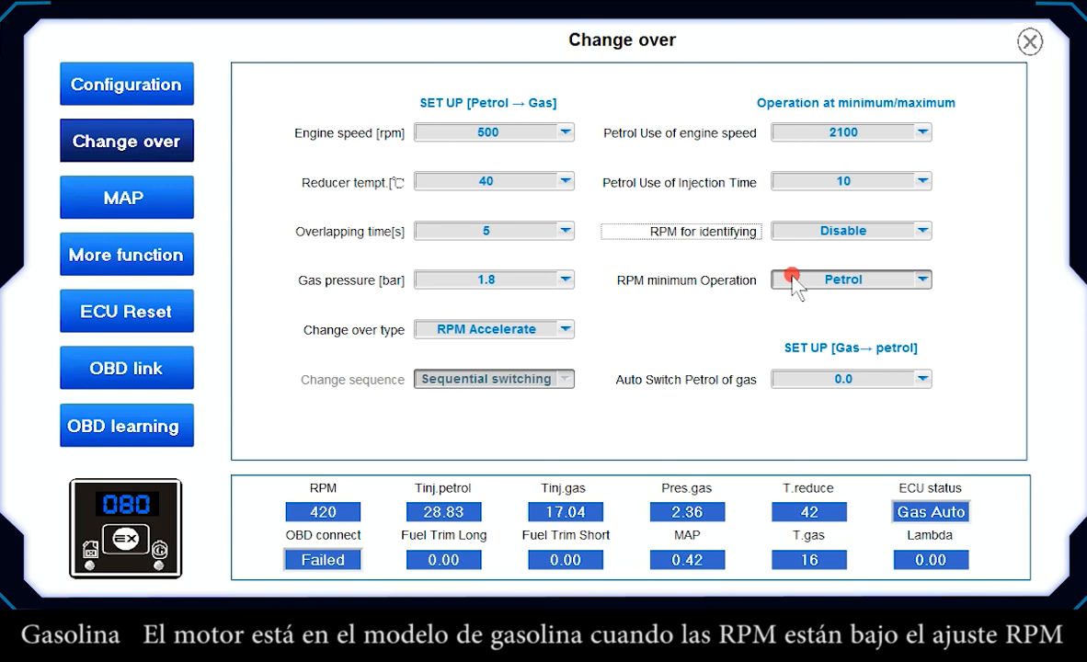
Review the RPM minimum Operation options, keeping Petrol, and look through the pressure choices for Auto Switch Petrol of gas
{"action": "left_click", "coordinate": [793, 279]}
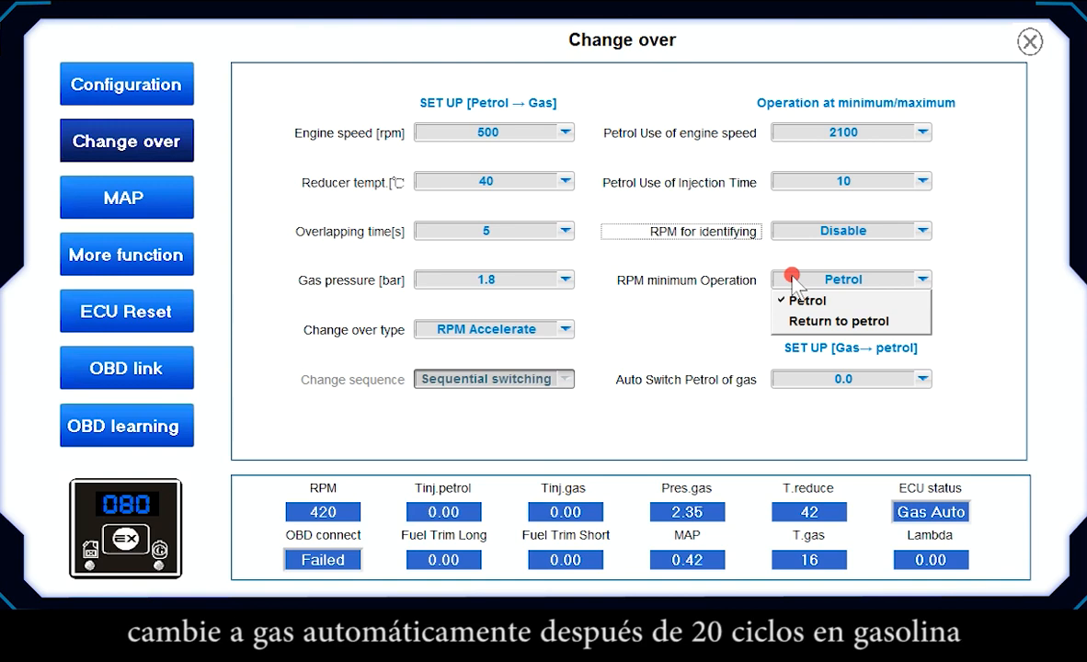
{"action": "left_click", "coordinate": [802, 300]}
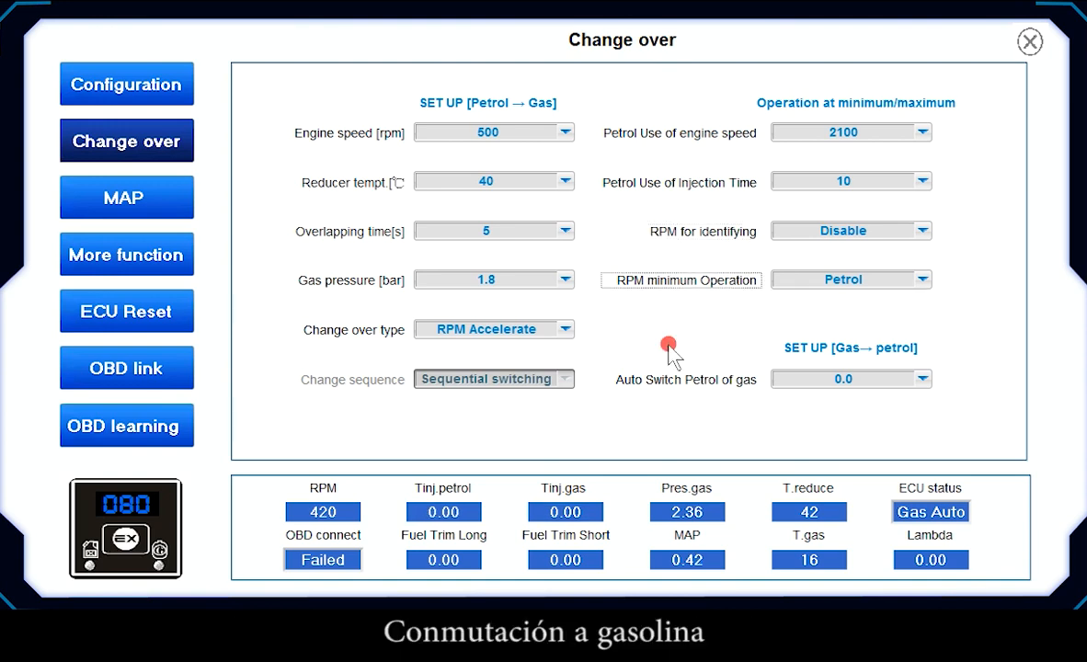
{"action": "left_click", "coordinate": [796, 377]}
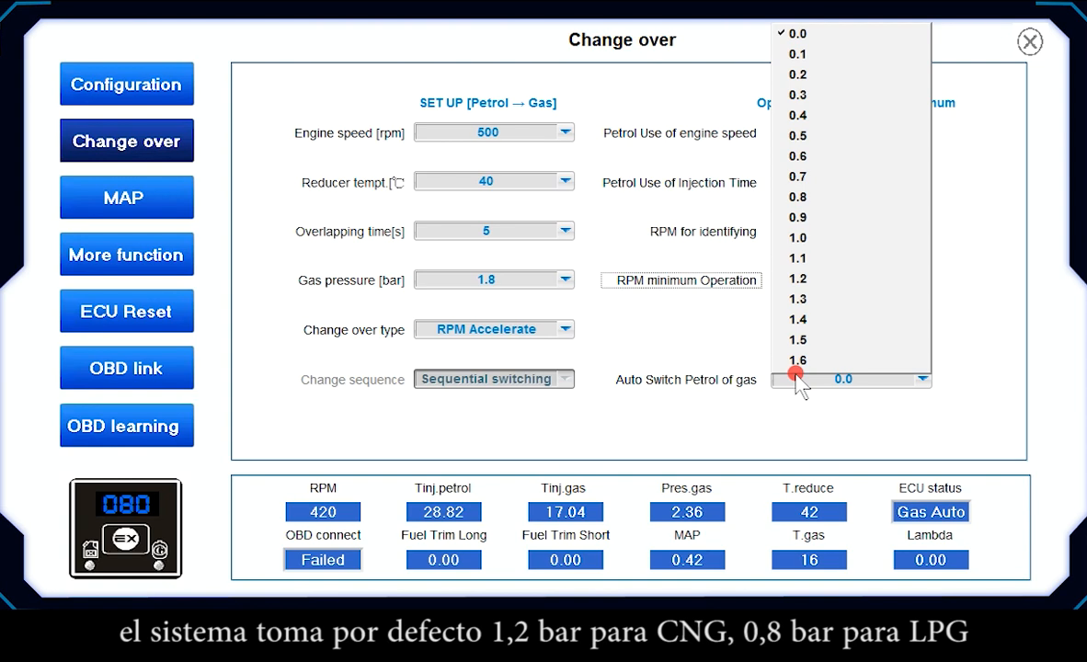
In the MAP table, set the cells from 3.0 to 12.0 injection time and 1000 to 3500 RPM to an absolute value of 66
{"action": "left_click", "coordinate": [179, 197]}
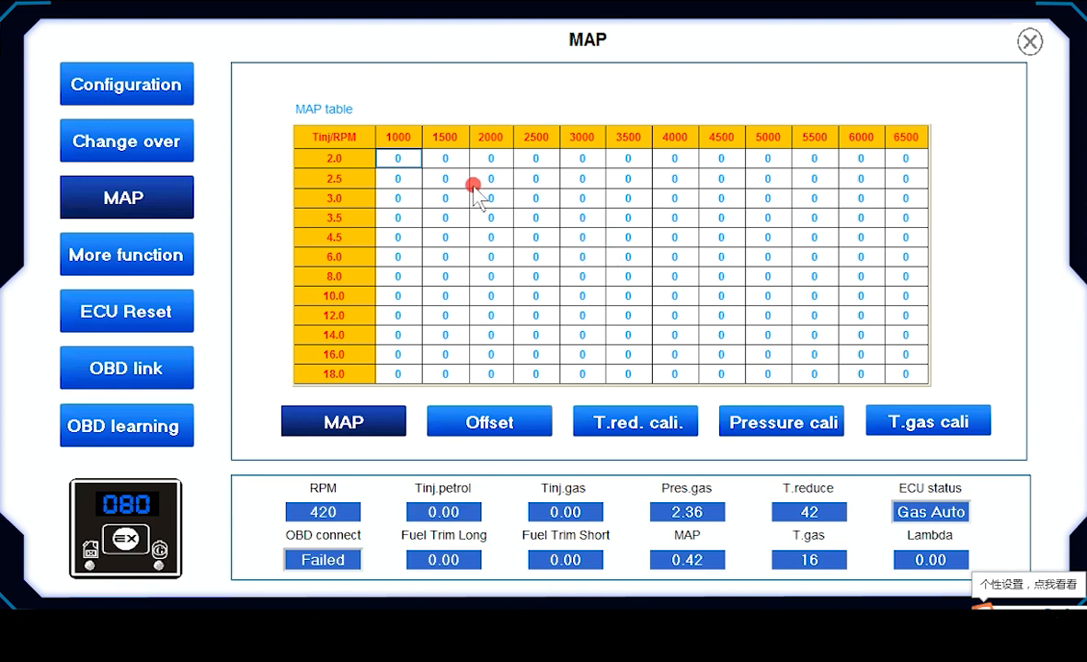
{"action": "left_click_drag", "start_coordinate": [406, 194], "coordinate": [629, 318]}
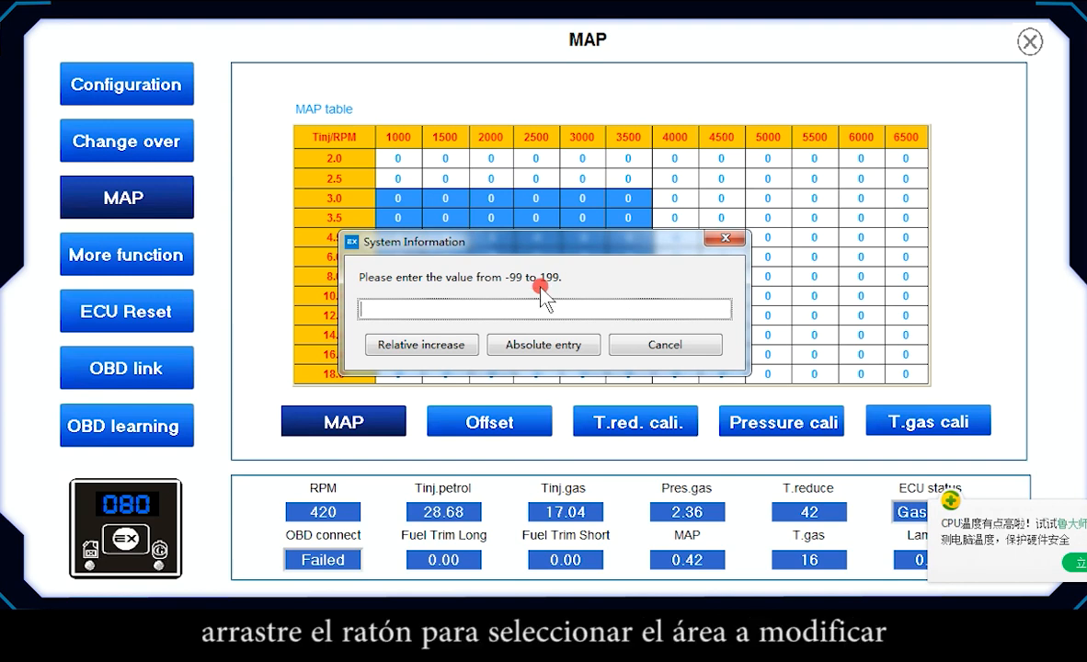
{"action": "left_click", "coordinate": [515, 296]}
{"action": "type", "text": "66"}
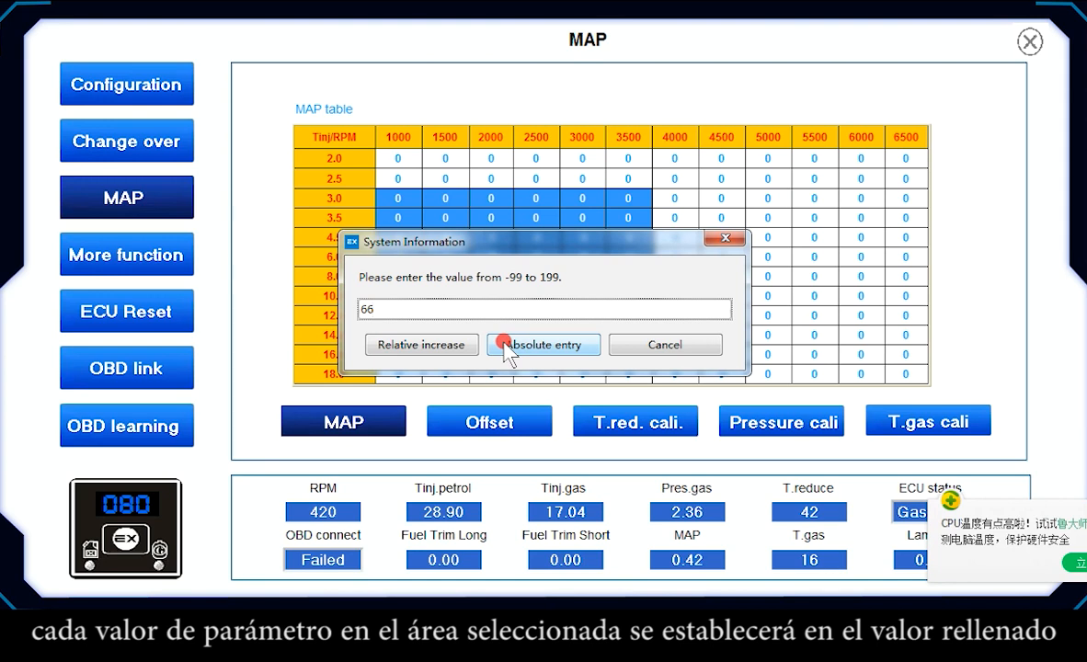
{"action": "left_click", "coordinate": [522, 346]}
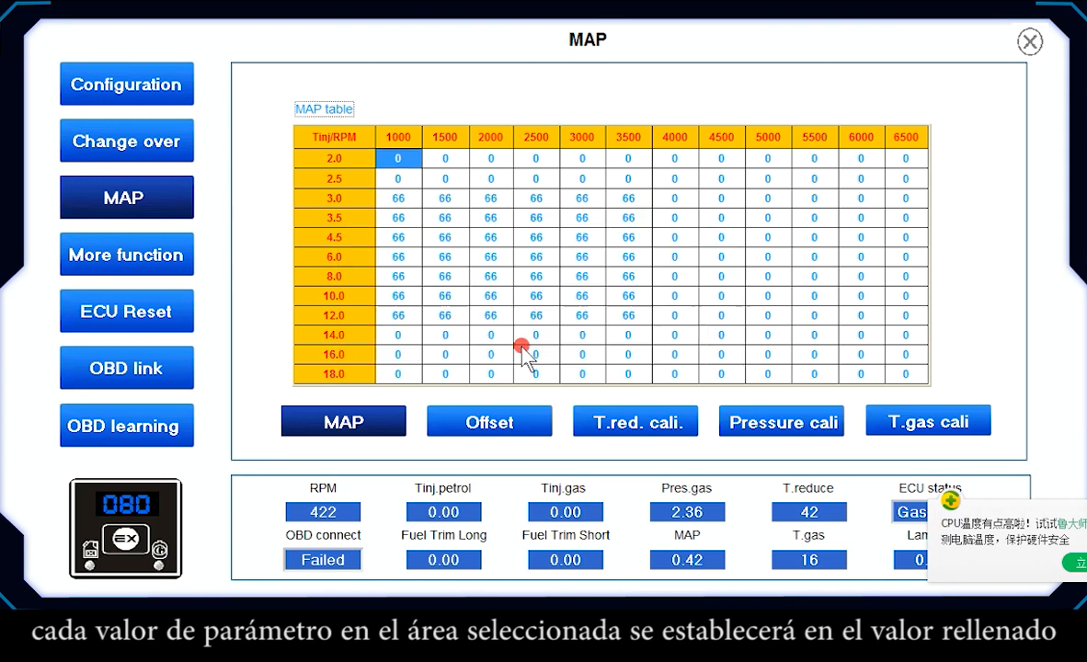
Lower the MAP table value at 6.0 injection time and 2500 RPM to 64
{"action": "double_click", "coordinate": [536, 255]}
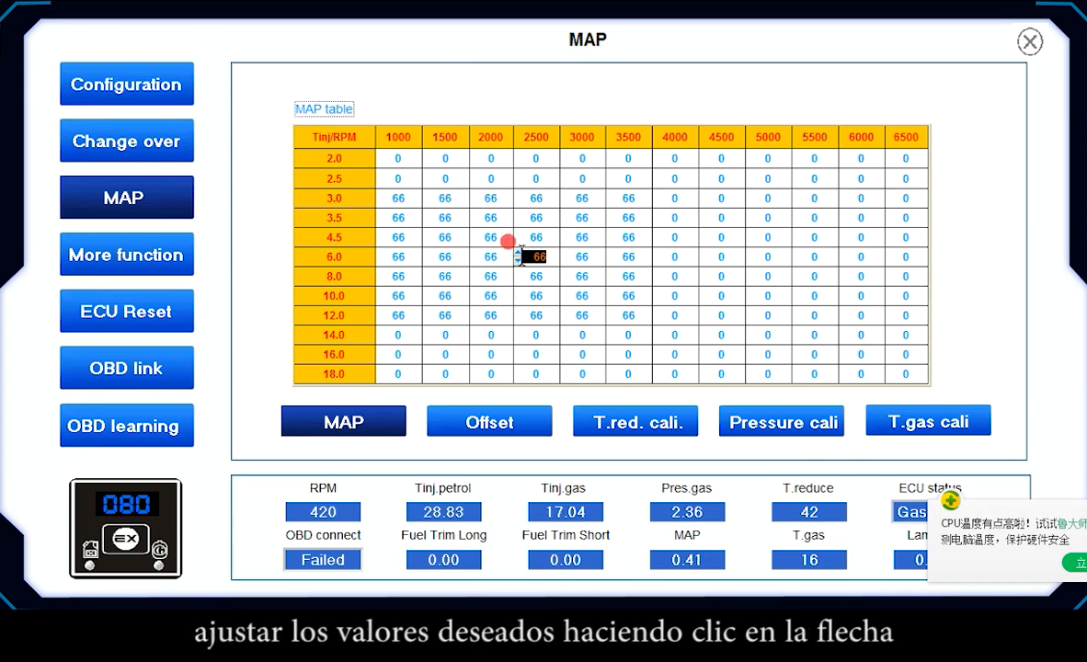
{"action": "left_click", "coordinate": [537, 237]}
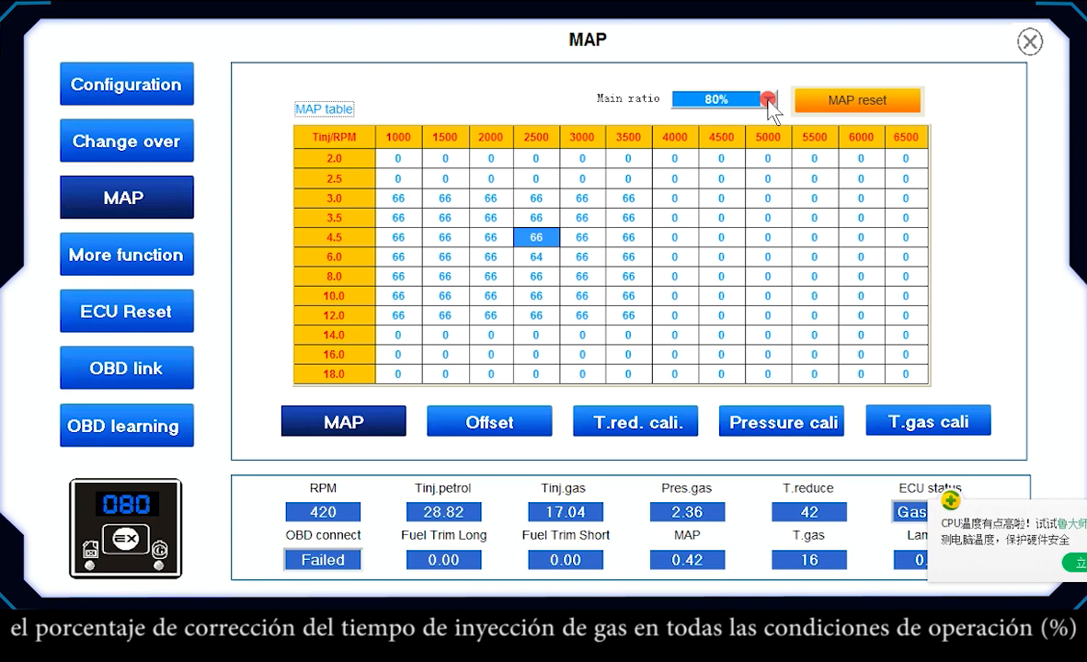
Set the MAP's Main ratio to 95% and run a MAP reset
{"action": "left_click", "coordinate": [771, 101]}
{"action": "left_click", "coordinate": [809, 292]}
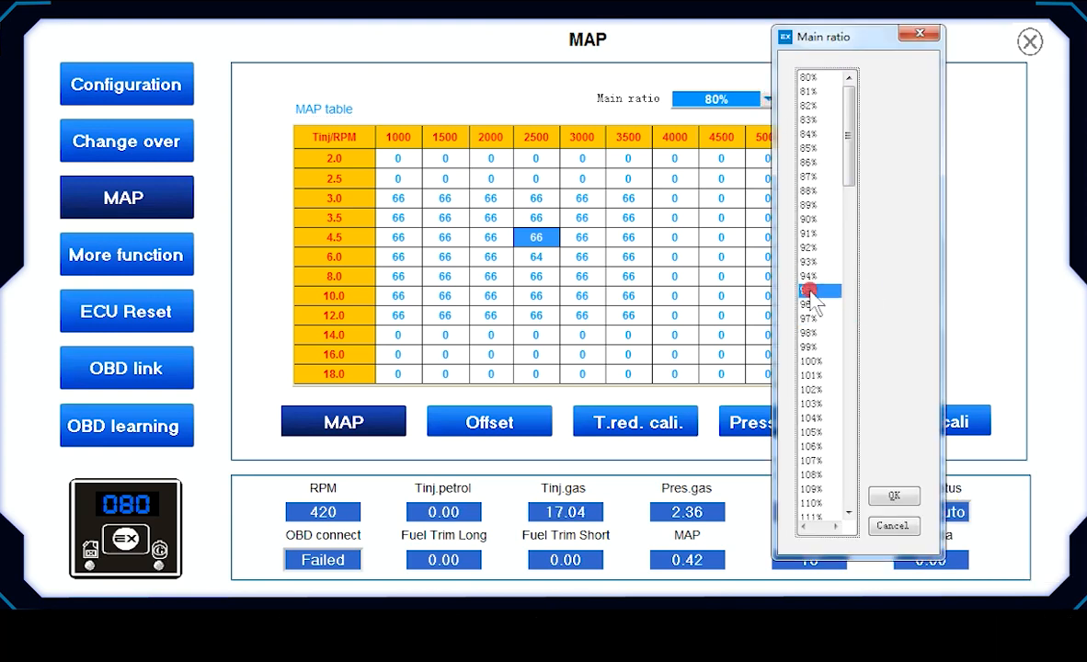
{"action": "left_click", "coordinate": [855, 101]}
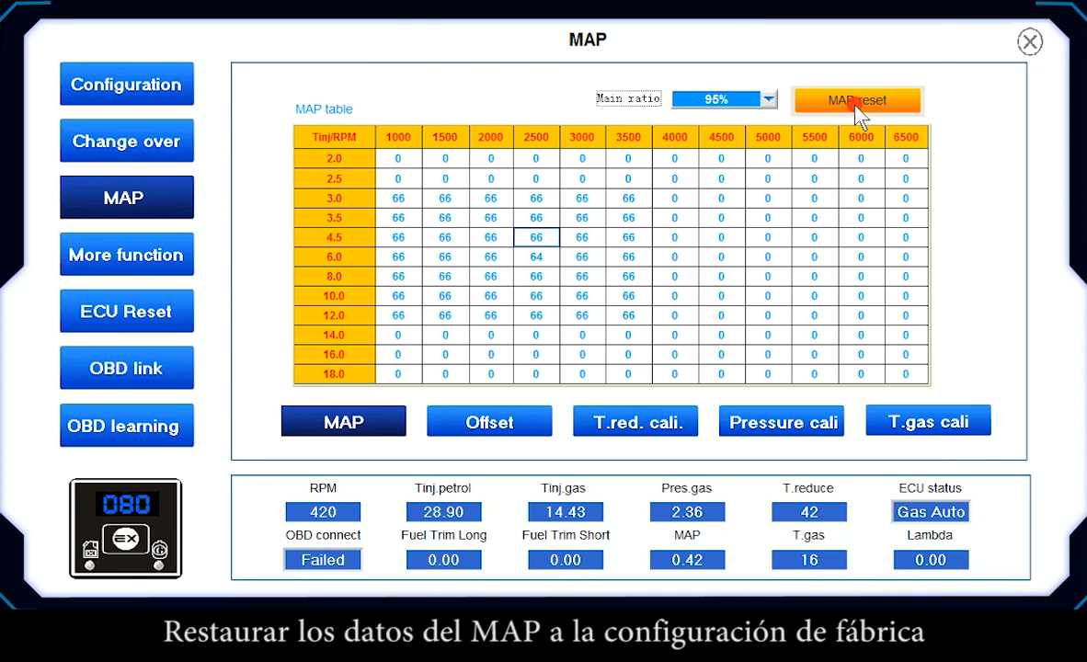
Examine the Offset, T.reduce and Pressure calibration tables of the MAP settings
{"action": "left_click", "coordinate": [487, 423]}
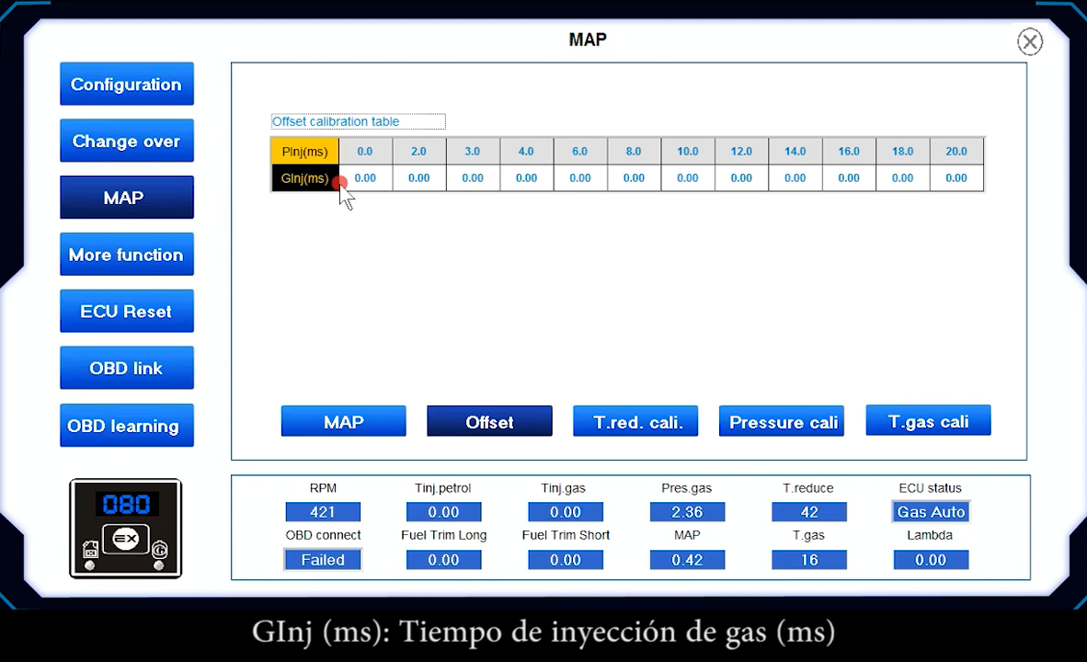
{"action": "left_click", "coordinate": [613, 425]}
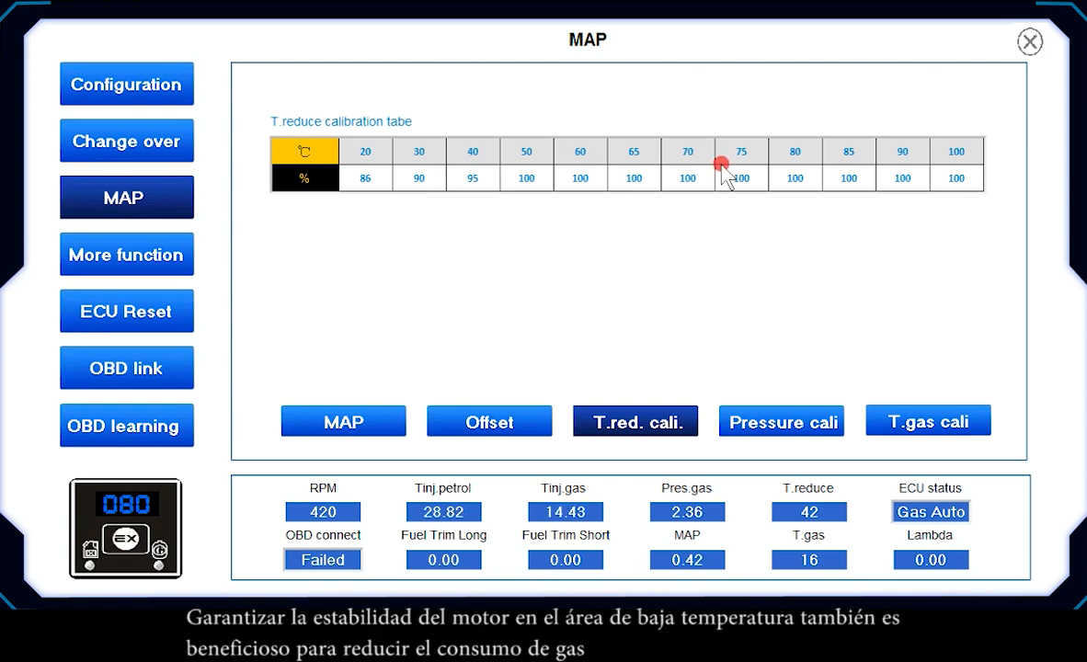
{"action": "left_click", "coordinate": [762, 425]}
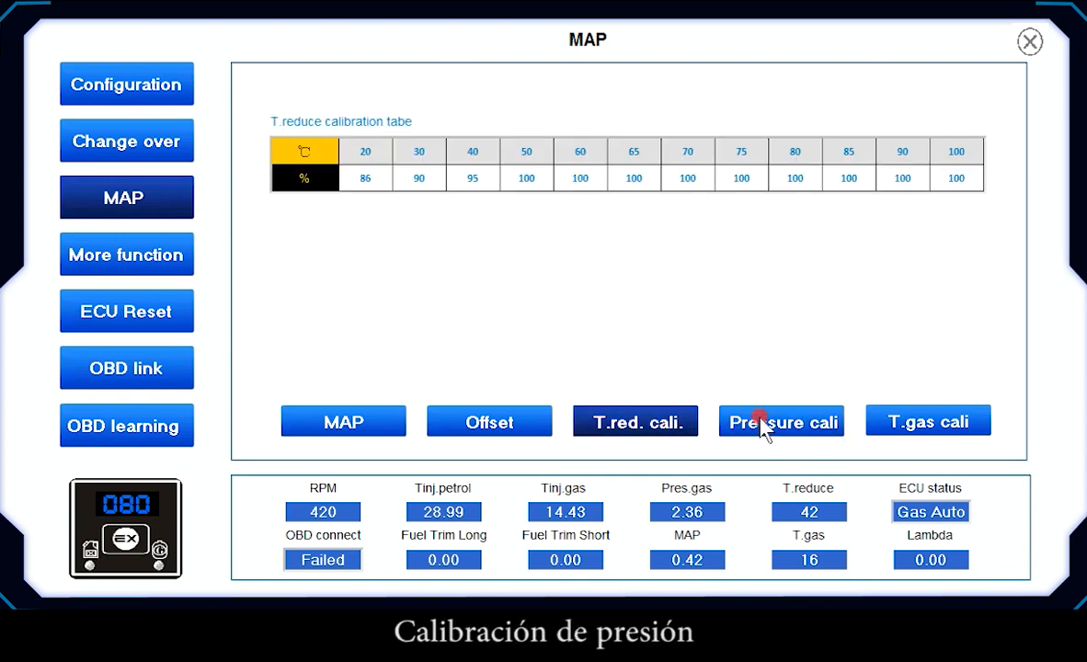
{"action": "left_click", "coordinate": [762, 424]}
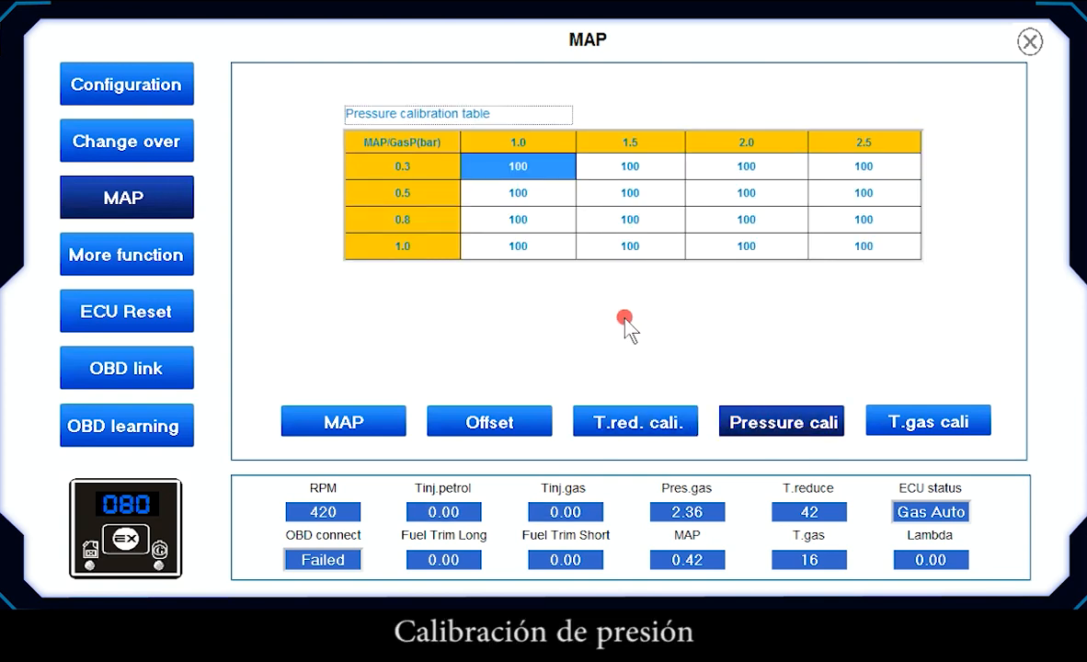
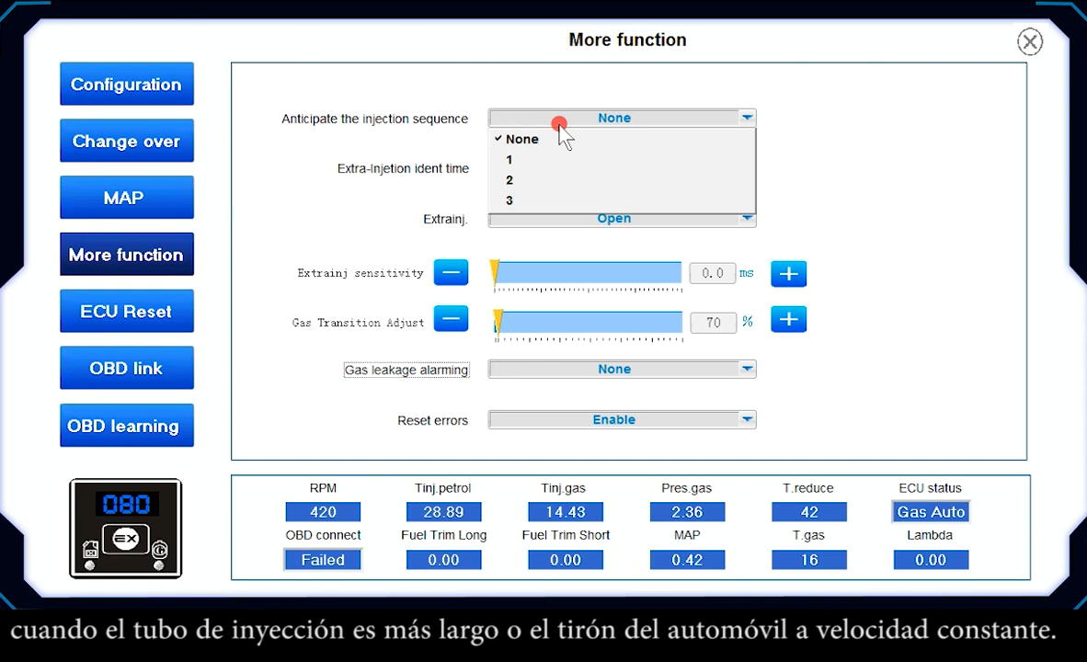
Review the injection sequence options and the value list for Extra-Injection ident time, cancelling the time selection
{"action": "left_click", "coordinate": [561, 136]}
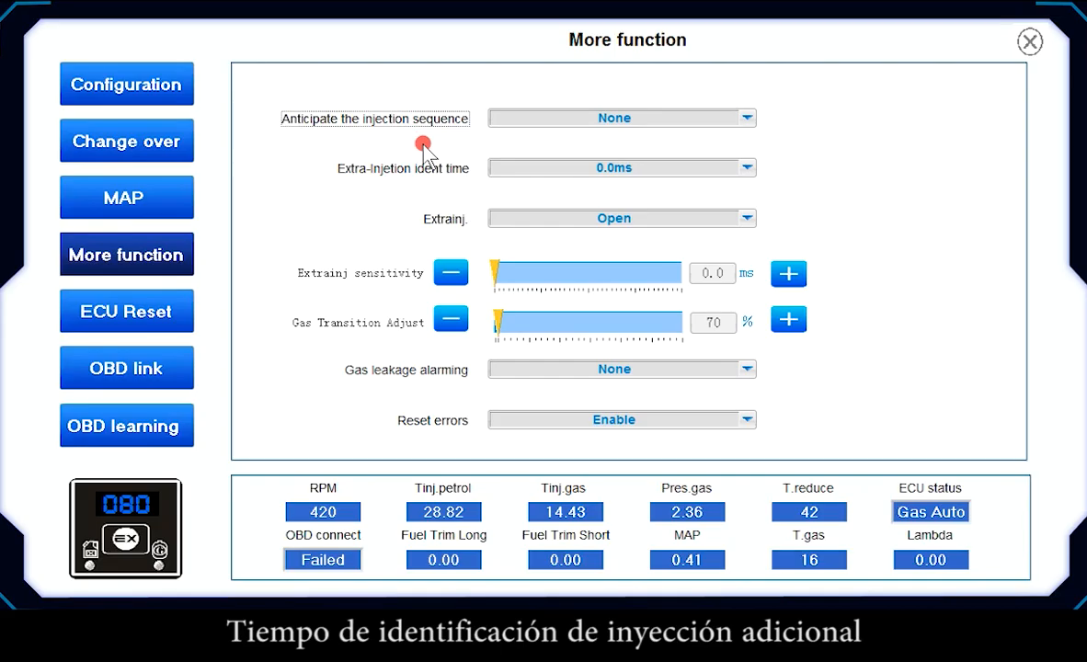
{"action": "left_click", "coordinate": [546, 173]}
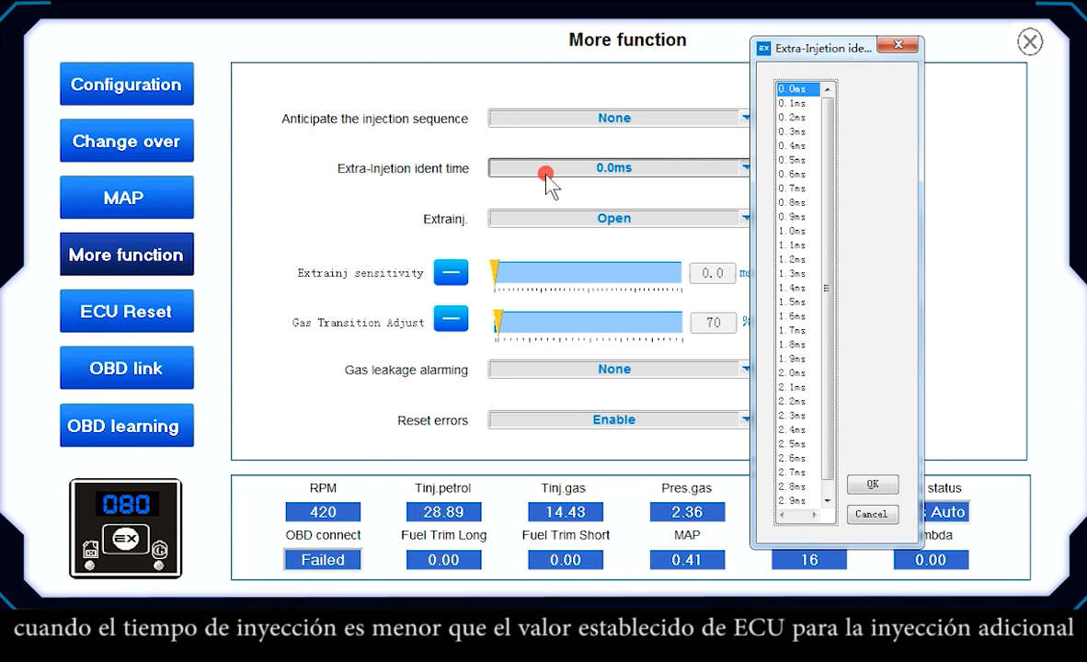
{"action": "left_click", "coordinate": [798, 346]}
{"action": "left_click", "coordinate": [796, 374]}
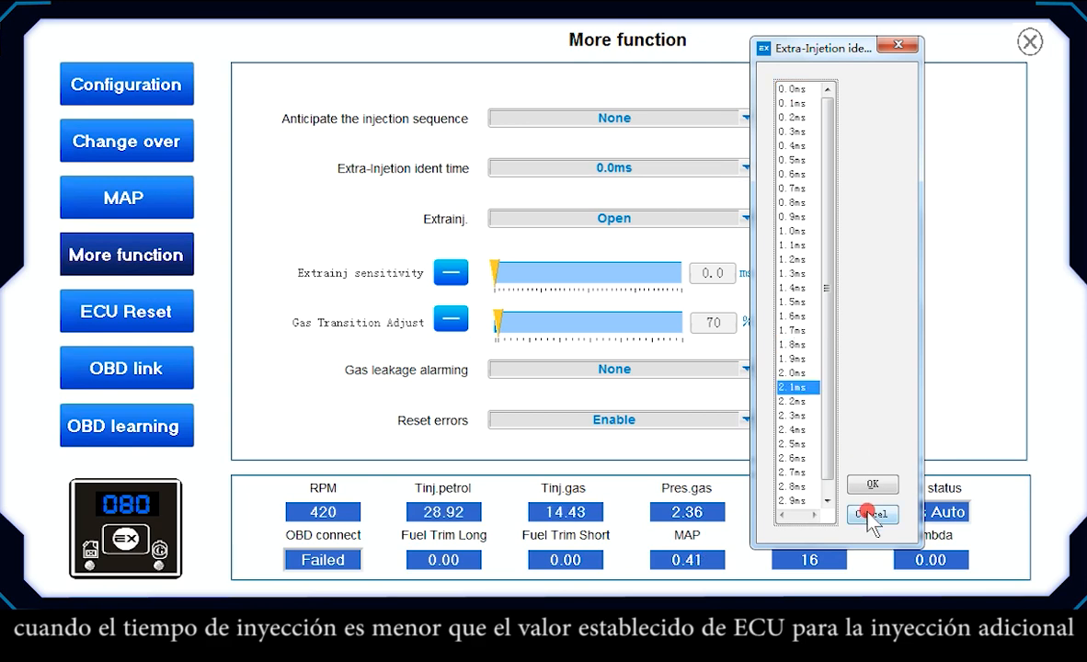
{"action": "left_click", "coordinate": [871, 514]}
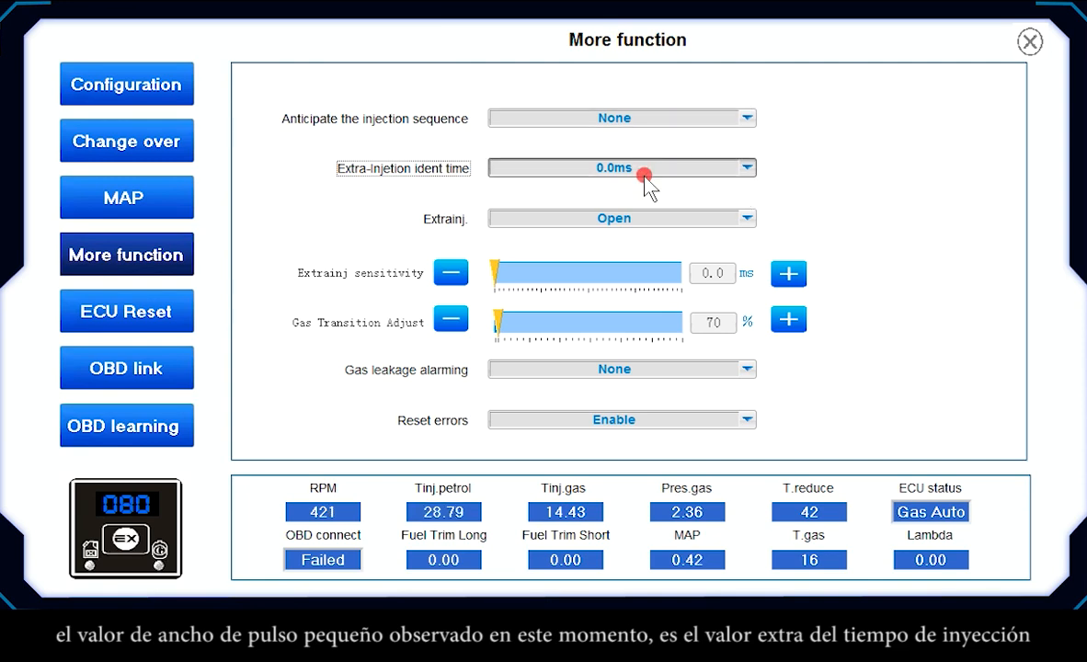
Examine the Open and Cutting options of Extrainj. and the Extrainj sensitivity setting
{"action": "left_click", "coordinate": [616, 218]}
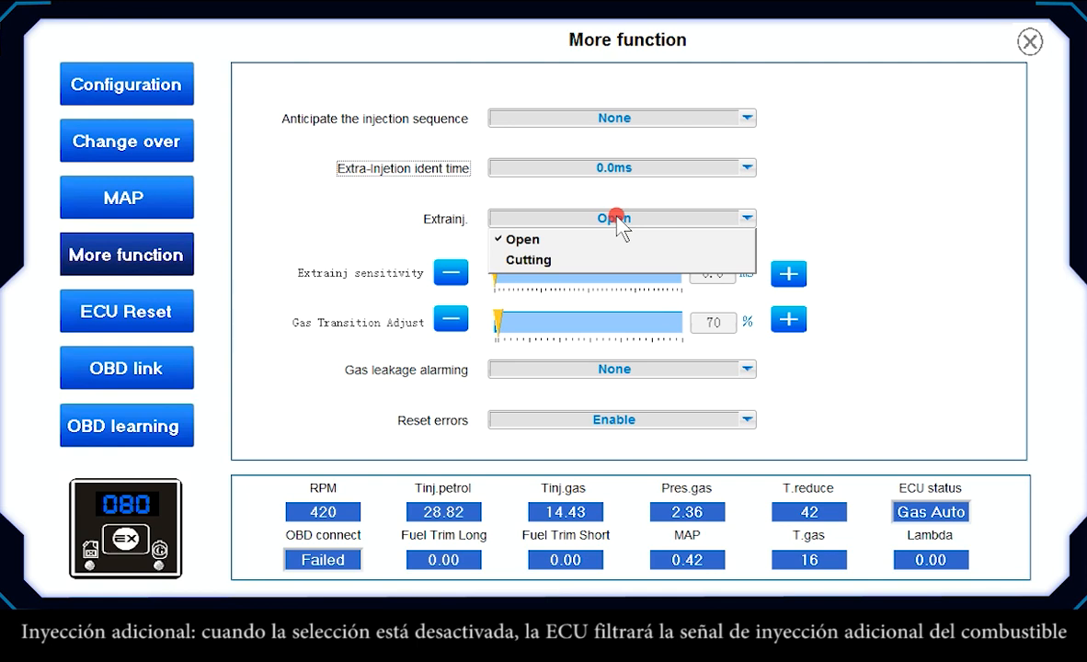
{"action": "left_click", "coordinate": [598, 237]}
{"action": "left_click", "coordinate": [626, 221]}
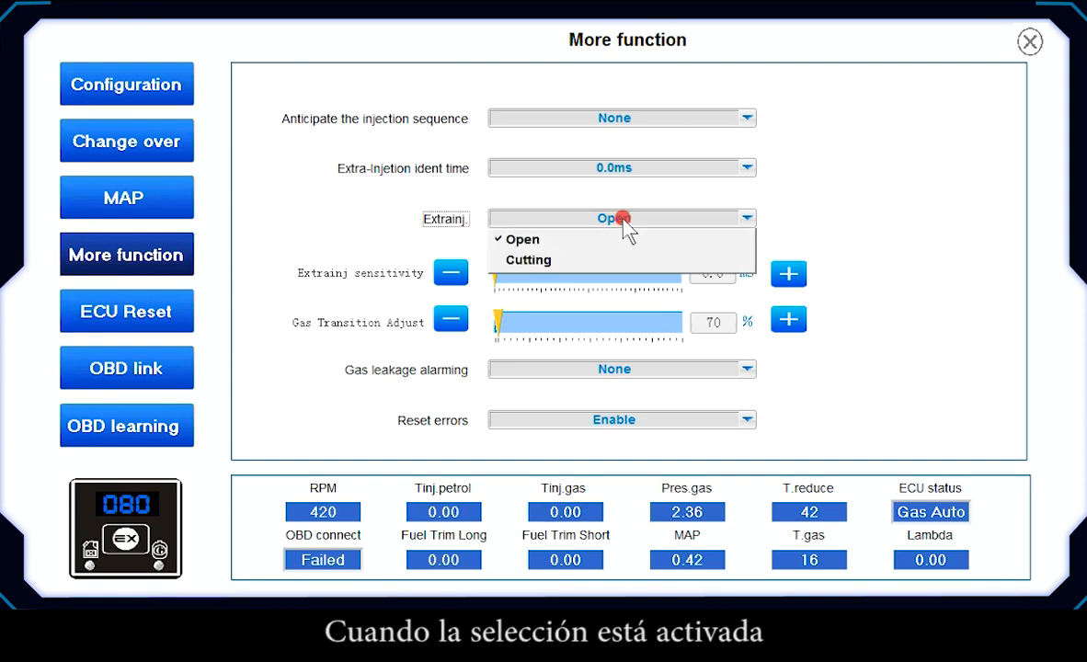
{"action": "left_click", "coordinate": [619, 240]}
{"action": "left_click", "coordinate": [626, 221]}
{"action": "left_click", "coordinate": [636, 239]}
{"action": "left_click", "coordinate": [643, 217]}
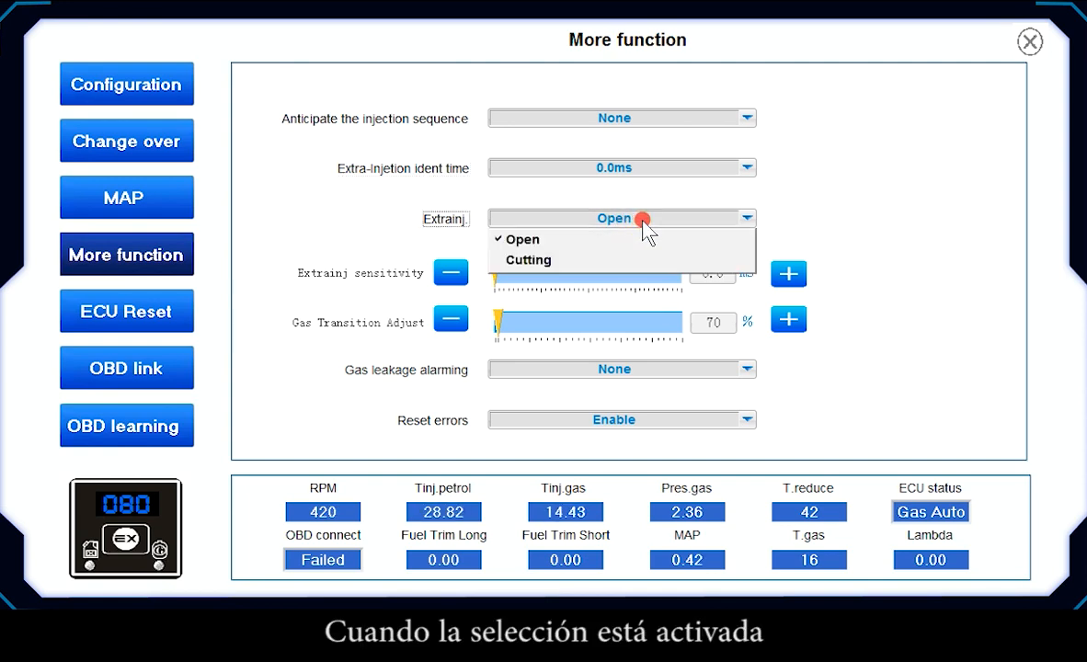
{"action": "left_click", "coordinate": [651, 238]}
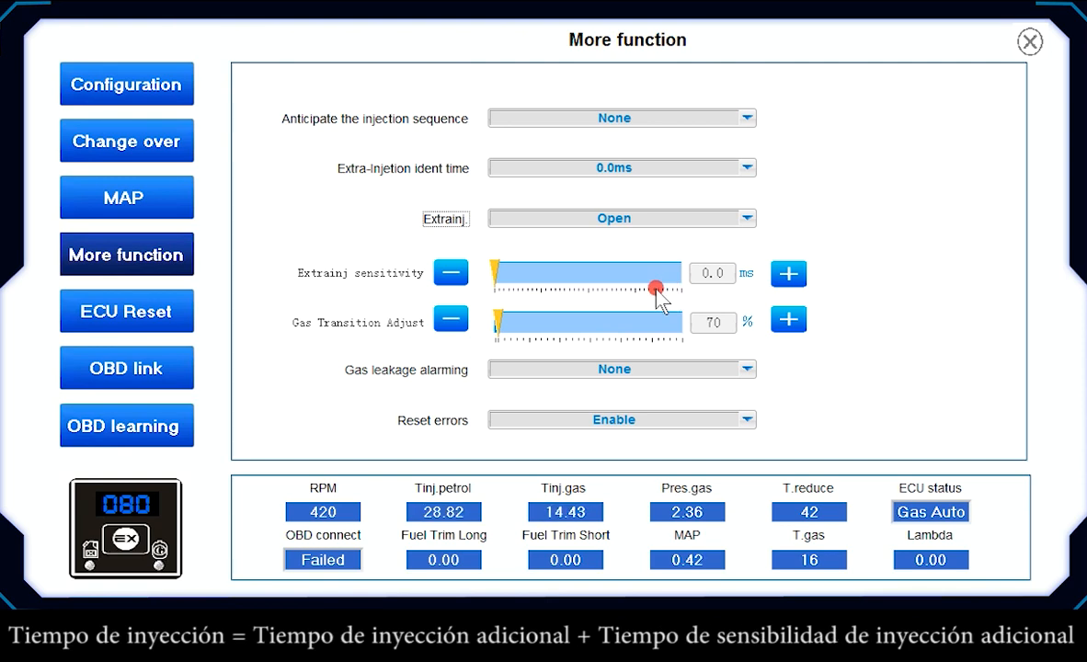
{"action": "left_click", "coordinate": [786, 273]}
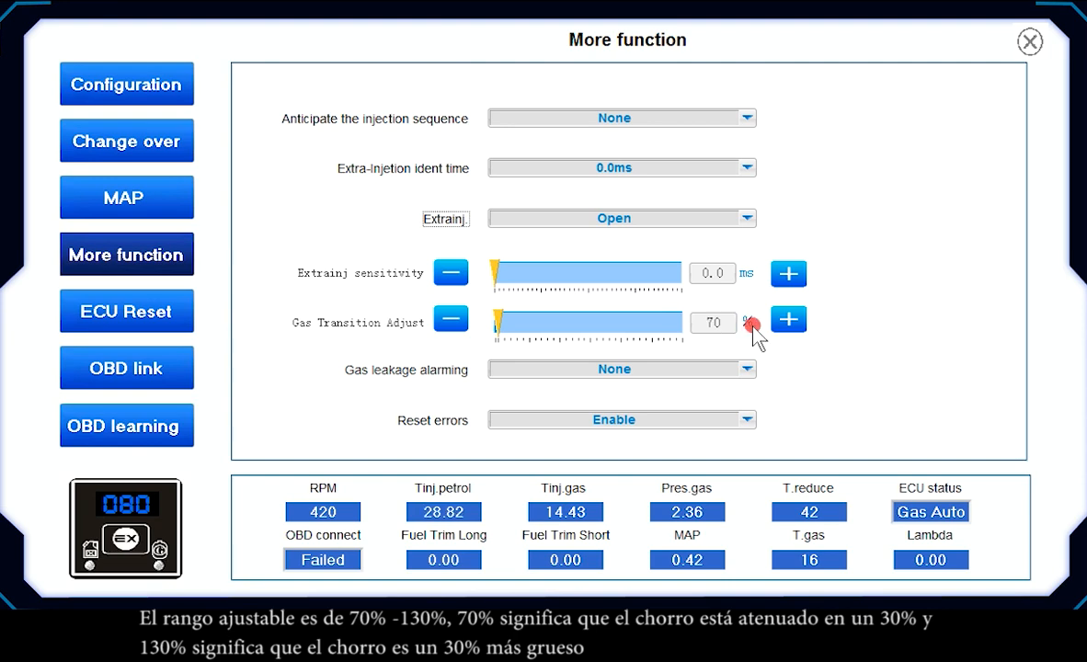
Choose None for Gas leakage alarming and Enable for Reset errors
{"action": "left_click", "coordinate": [559, 366]}
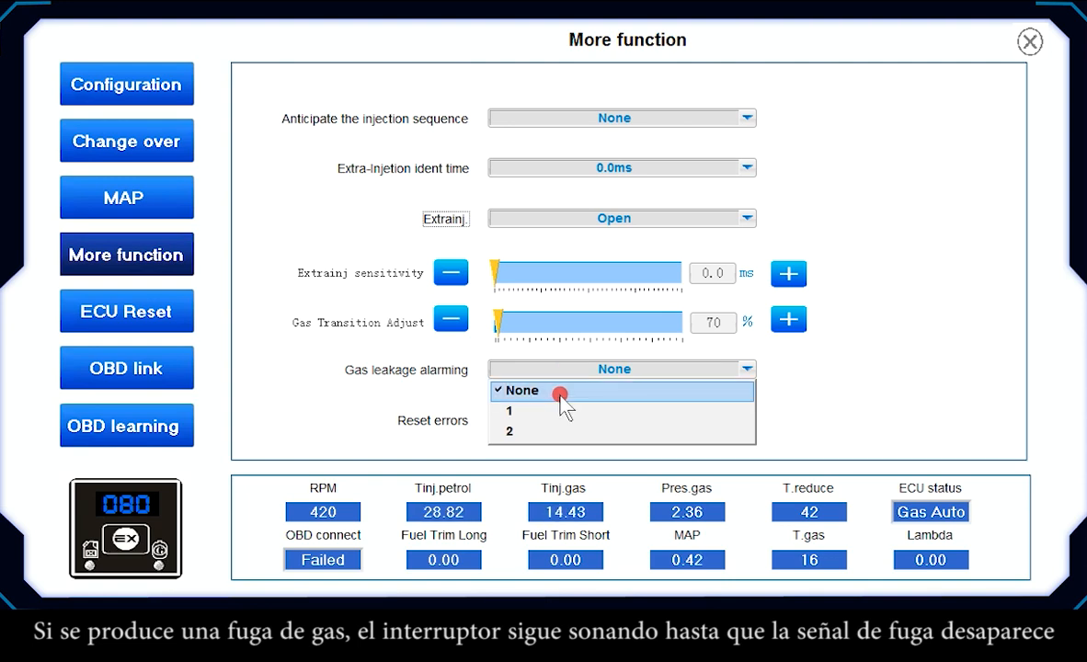
{"action": "left_click", "coordinate": [558, 399]}
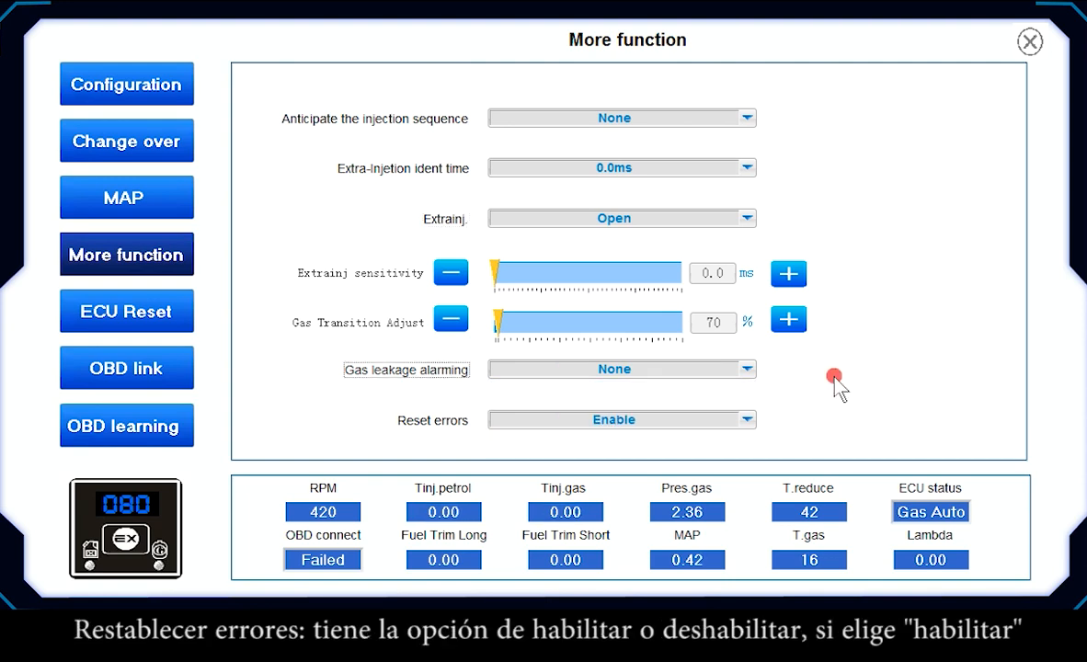
{"action": "left_click", "coordinate": [609, 421]}
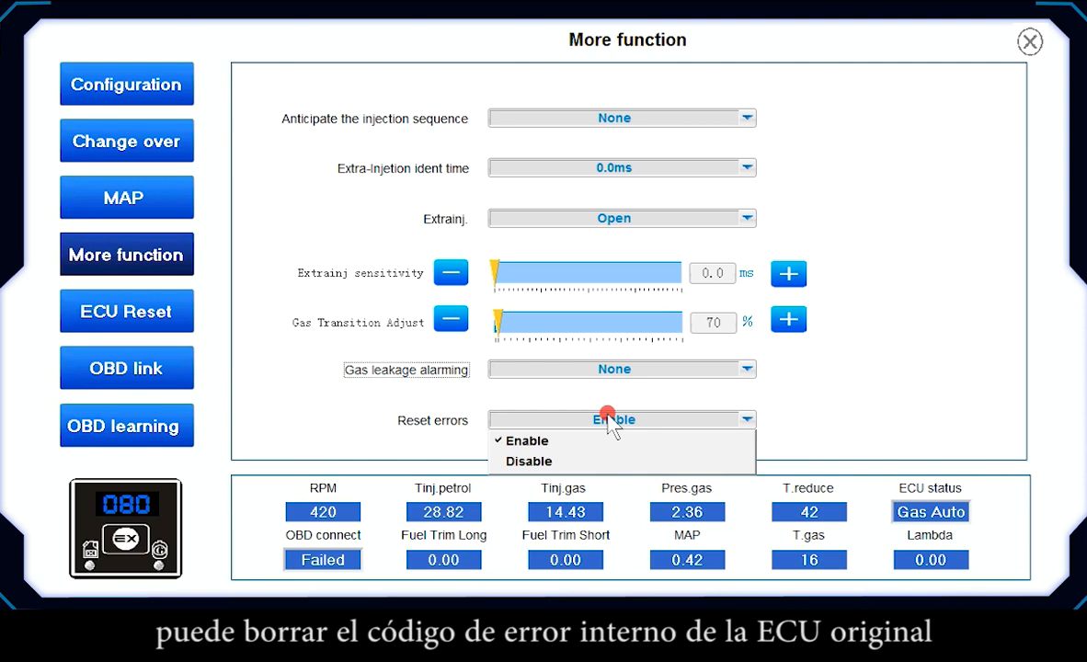
{"action": "left_click", "coordinate": [538, 440]}
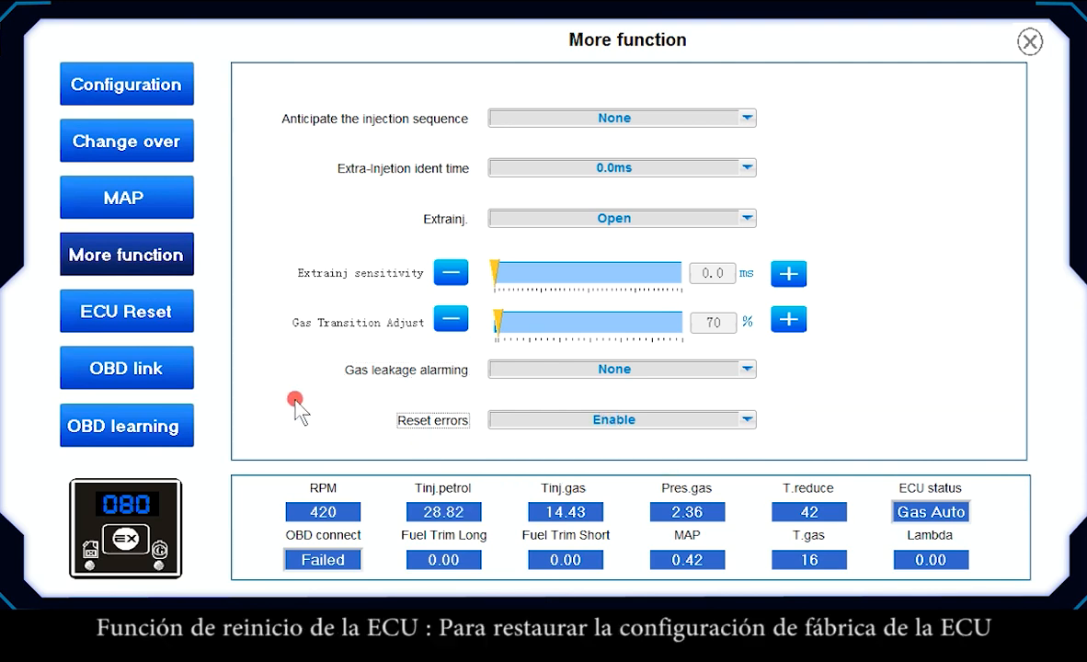
Reset the ECU to its default state and confirm the operation
{"action": "left_click", "coordinate": [140, 315]}
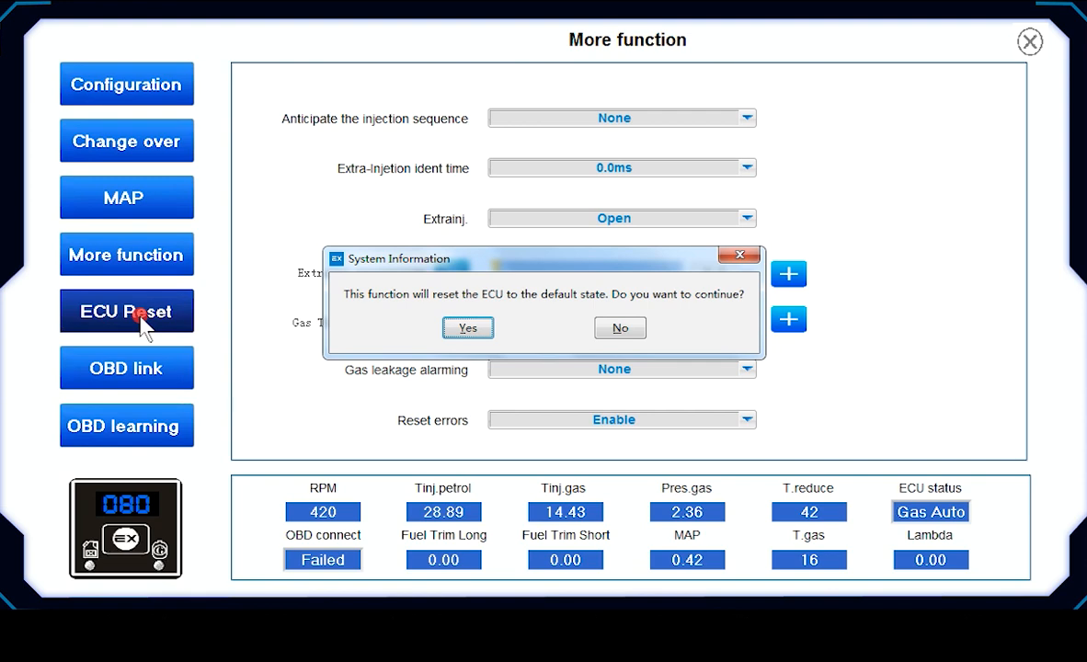
{"action": "key", "text": "Return"}
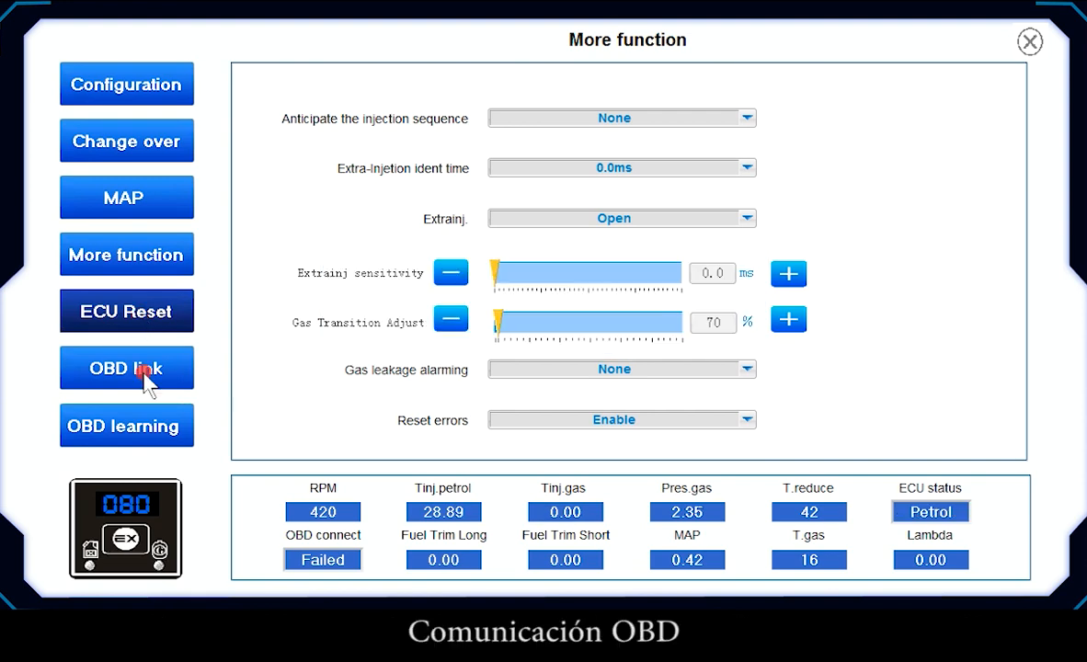
Examine the available OBD protocols and OBD address types in the OBD link settings
{"action": "left_click", "coordinate": [142, 369]}
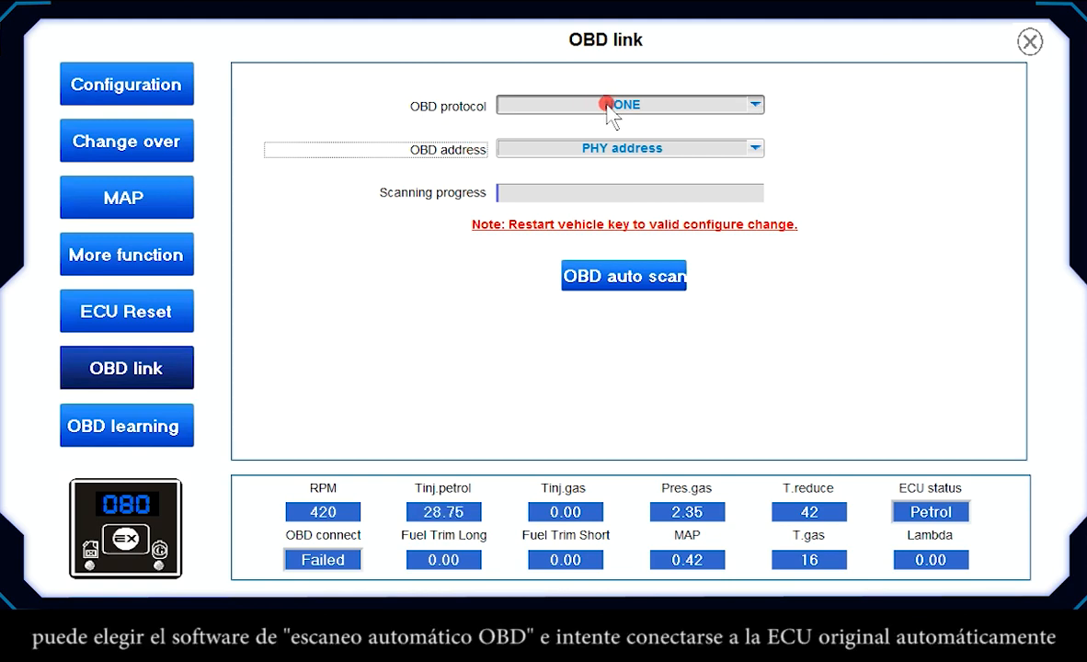
{"action": "left_click", "coordinate": [610, 106]}
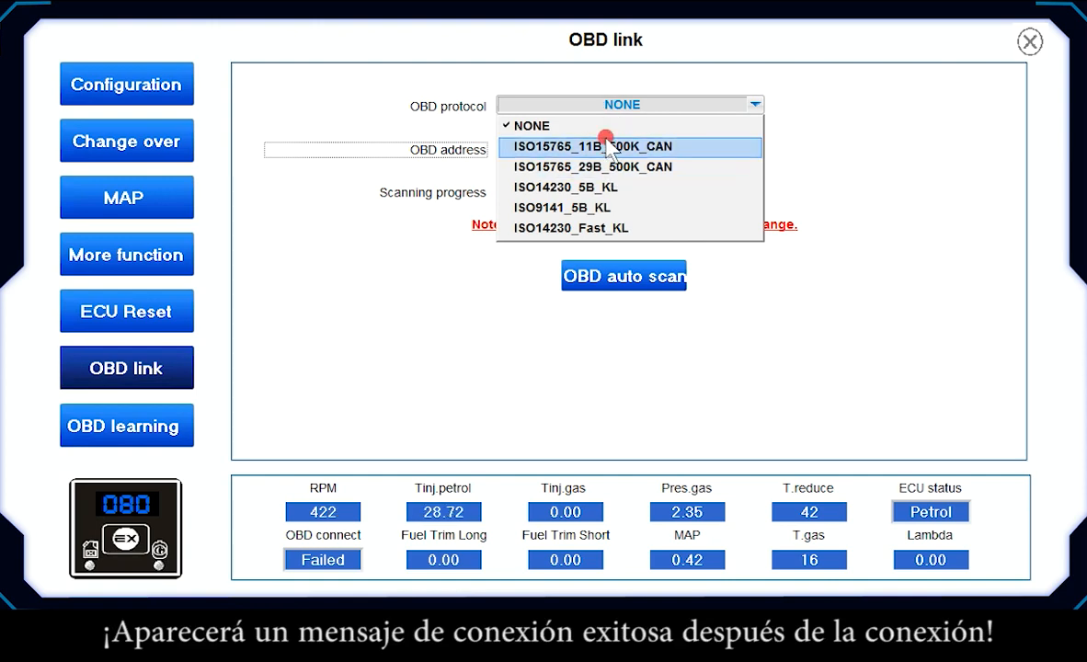
{"action": "left_click", "coordinate": [473, 304]}
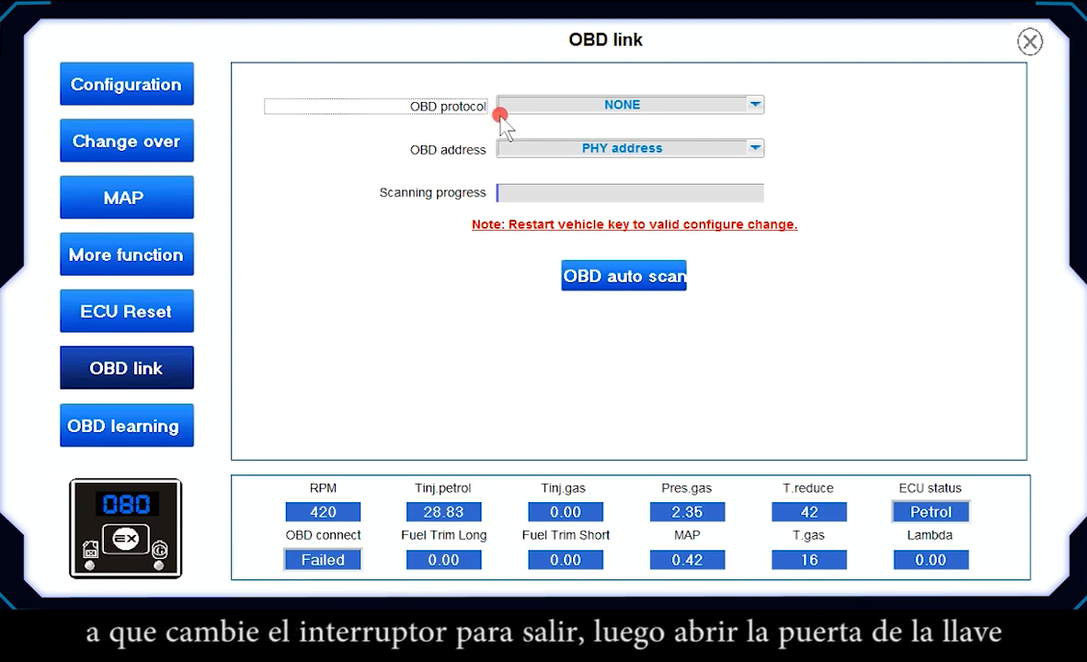
{"action": "left_click", "coordinate": [565, 104]}
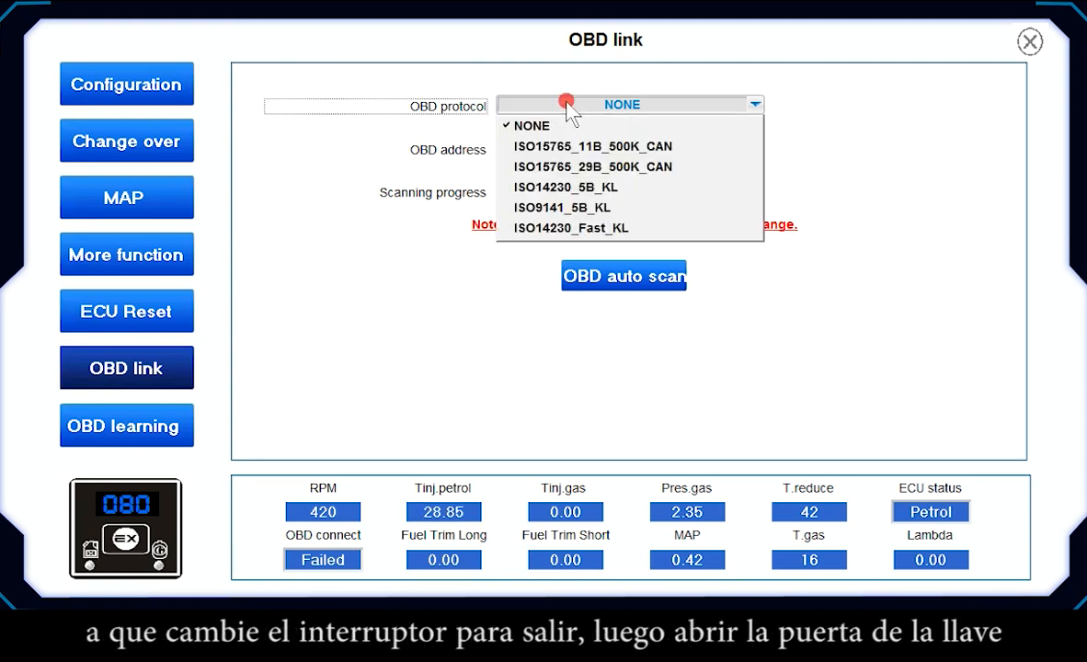
{"action": "left_click", "coordinate": [427, 248]}
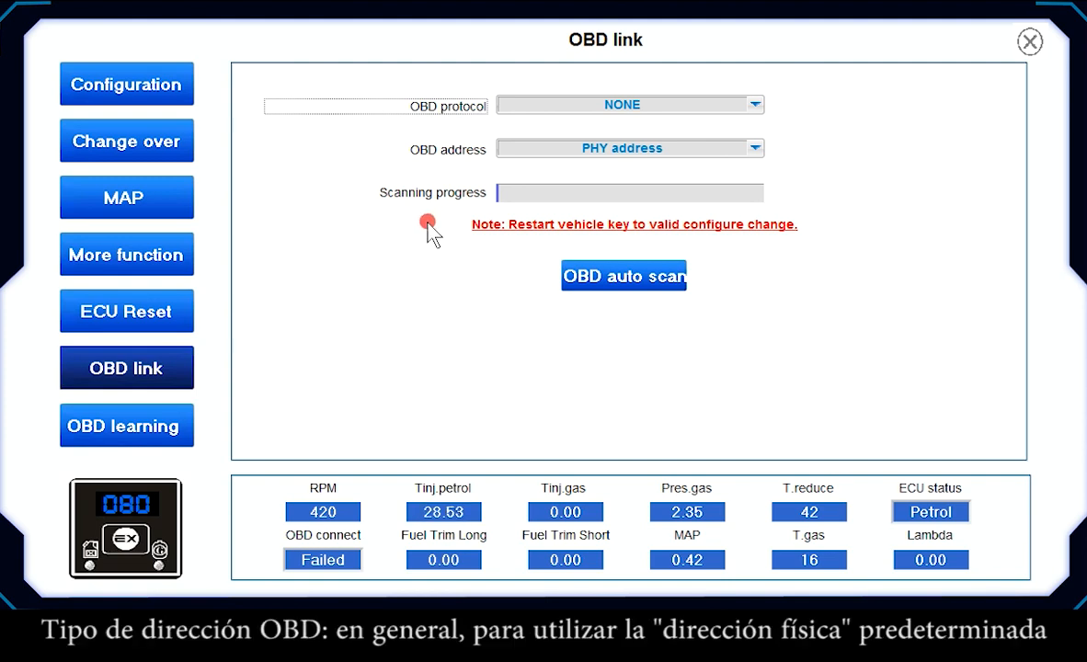
{"action": "left_click", "coordinate": [565, 147]}
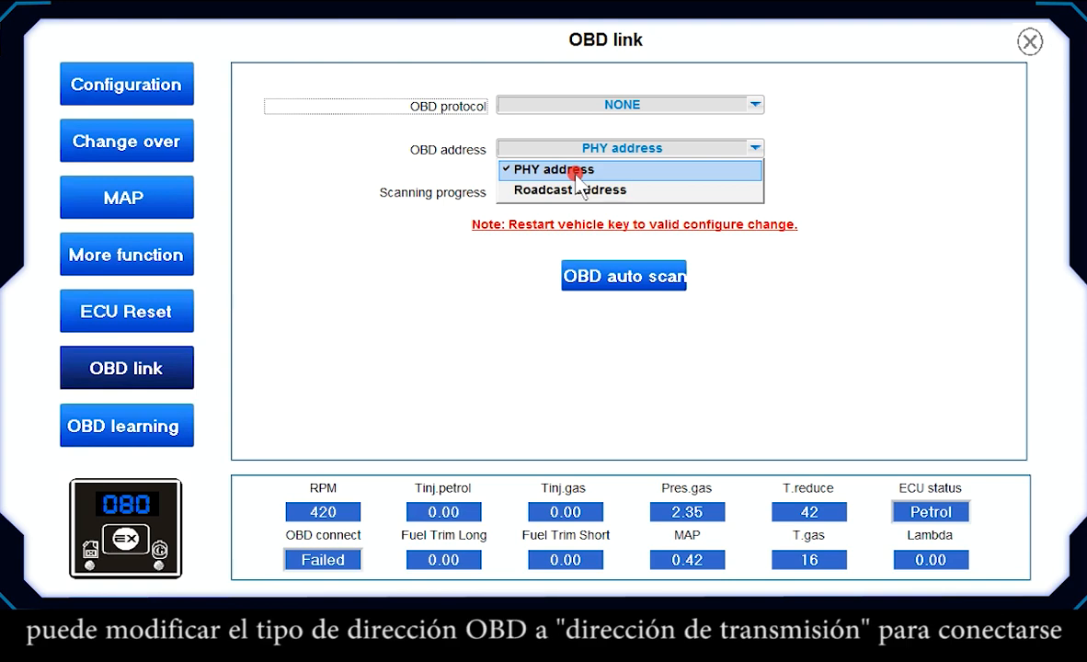
{"action": "left_click", "coordinate": [572, 105]}
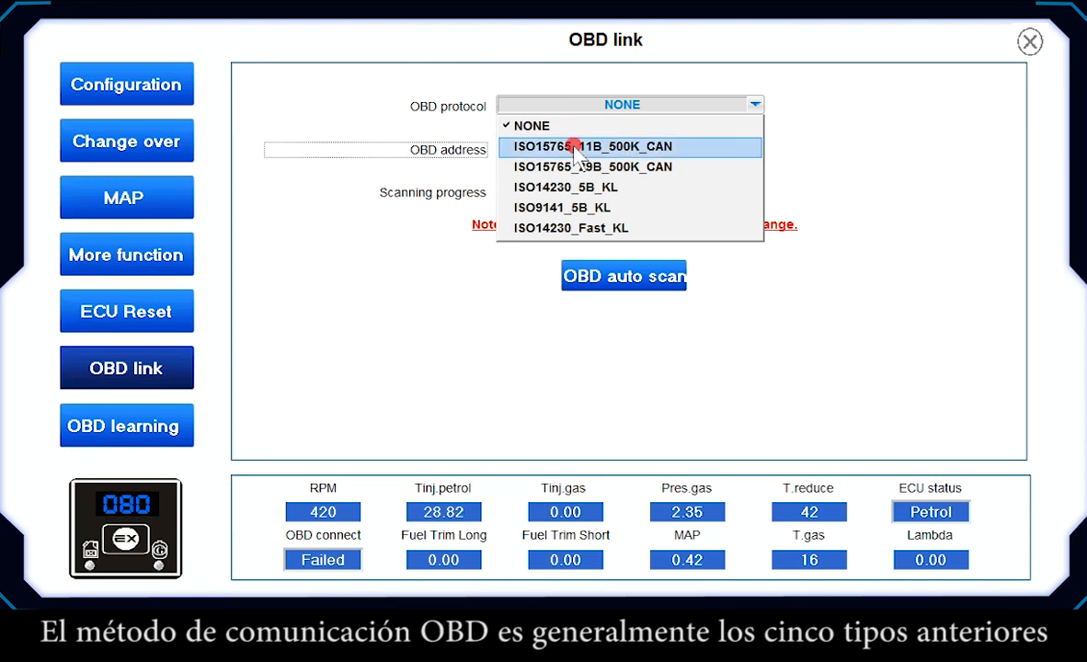
Bring up the OBD learning settings and check the Enable and Disable options of Auto adaptation
{"action": "left_click", "coordinate": [146, 426]}
{"action": "left_click", "coordinate": [146, 426]}
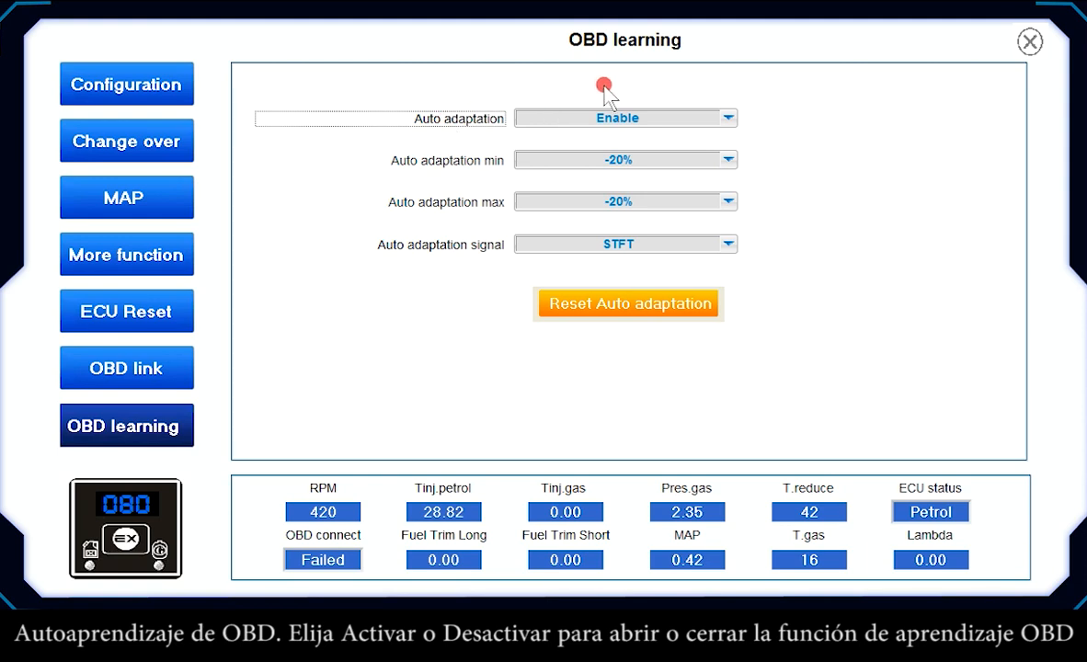
{"action": "left_click", "coordinate": [658, 117]}
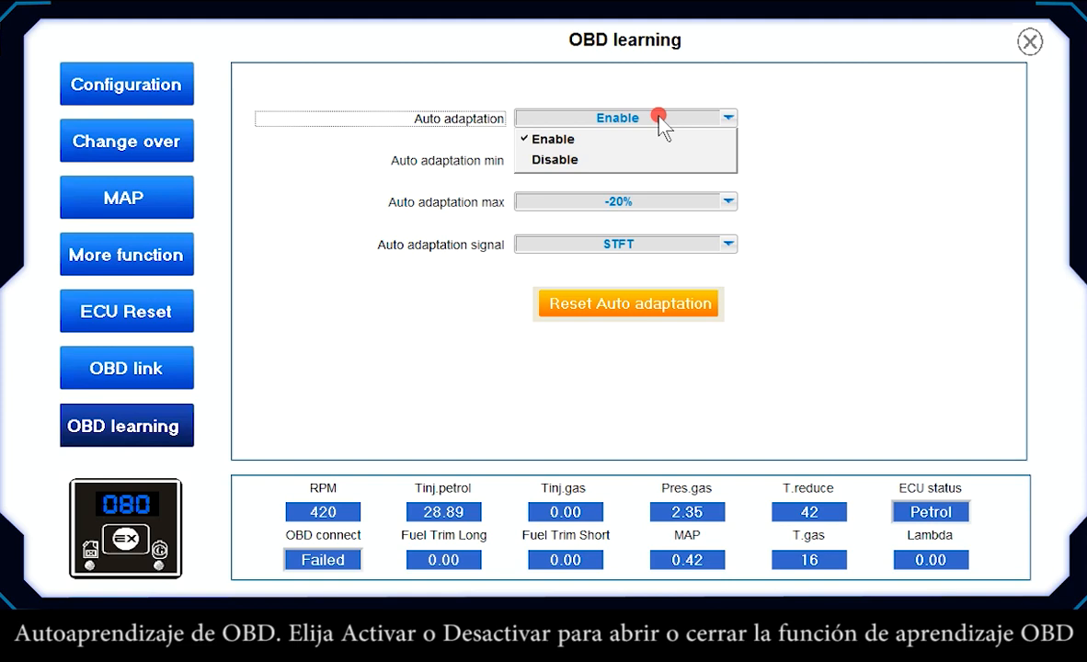
{"action": "left_click", "coordinate": [510, 138]}
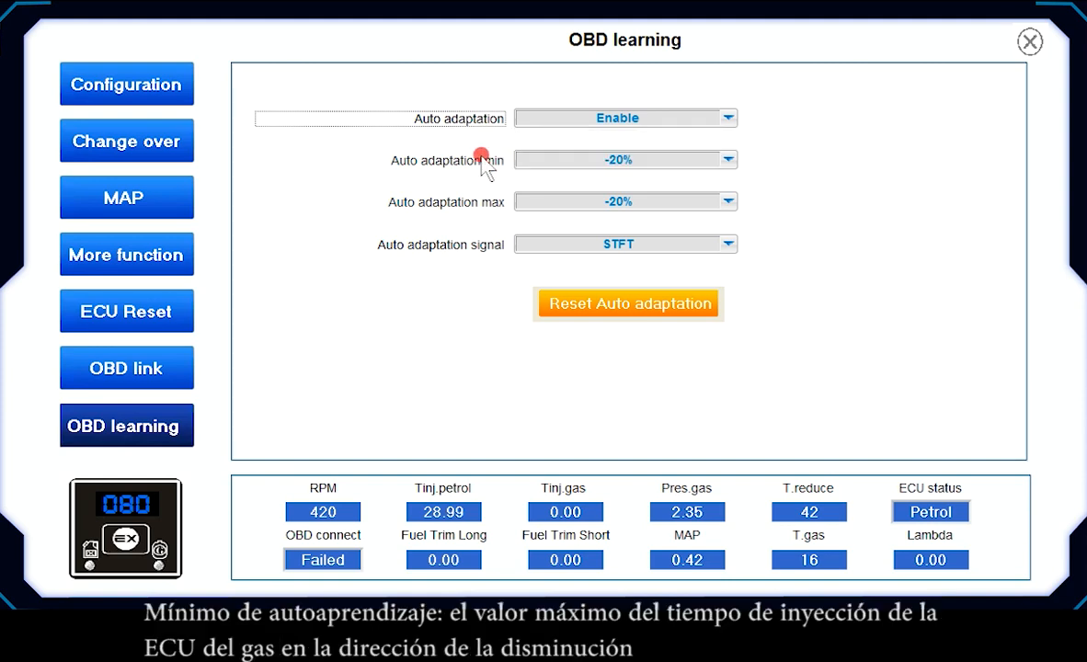
Set Auto adaptation min to -20% and Auto adaptation max to +10%
{"action": "left_click", "coordinate": [557, 160]}
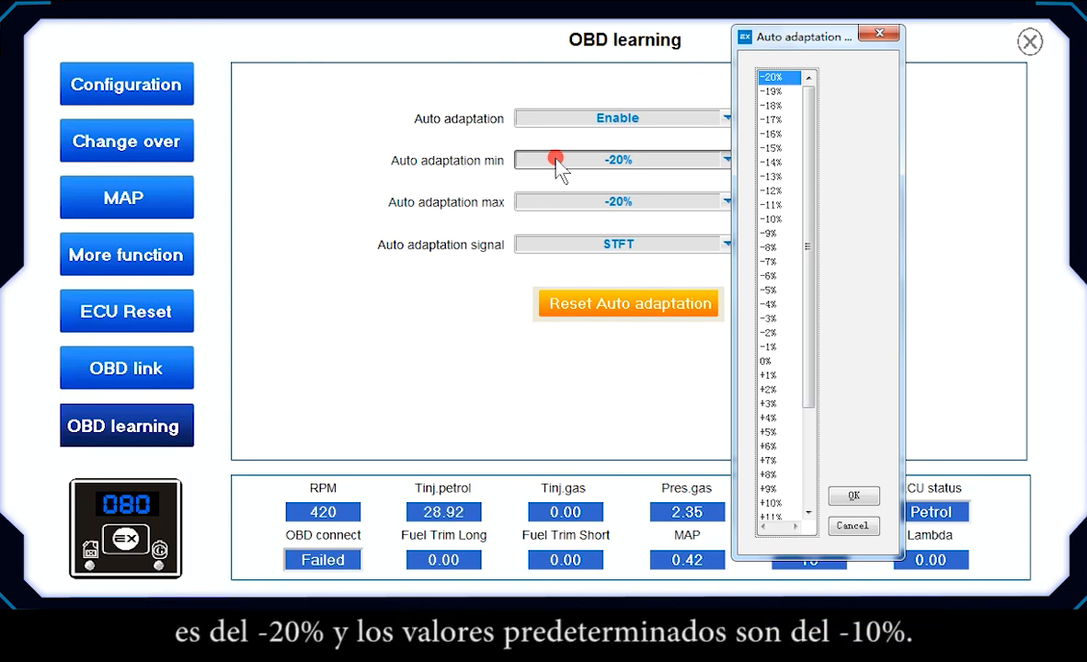
{"action": "left_click", "coordinate": [775, 448]}
{"action": "left_click_drag", "start_coordinate": [775, 448], "coordinate": [768, 81]}
{"action": "double_click", "coordinate": [768, 81]}
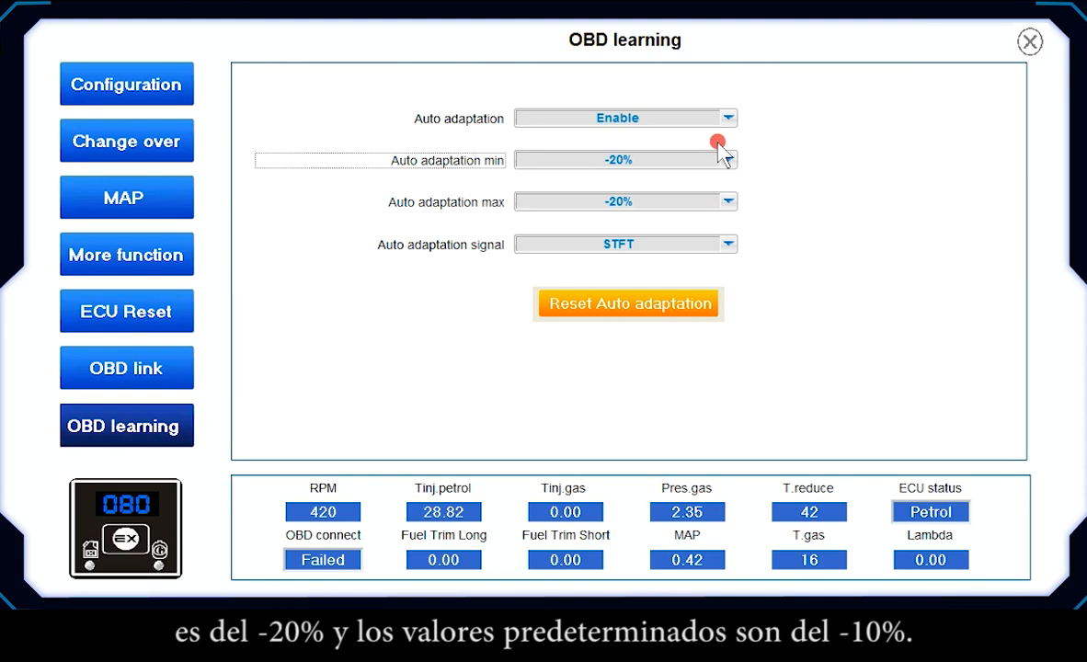
{"action": "left_click", "coordinate": [665, 200]}
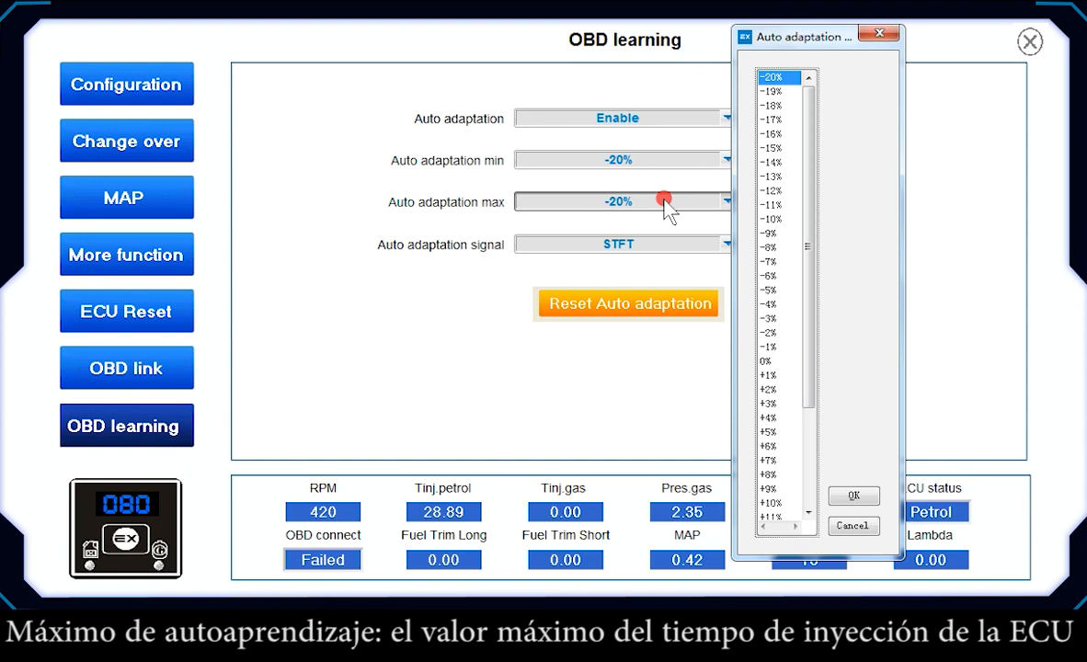
{"action": "left_click", "coordinate": [796, 205]}
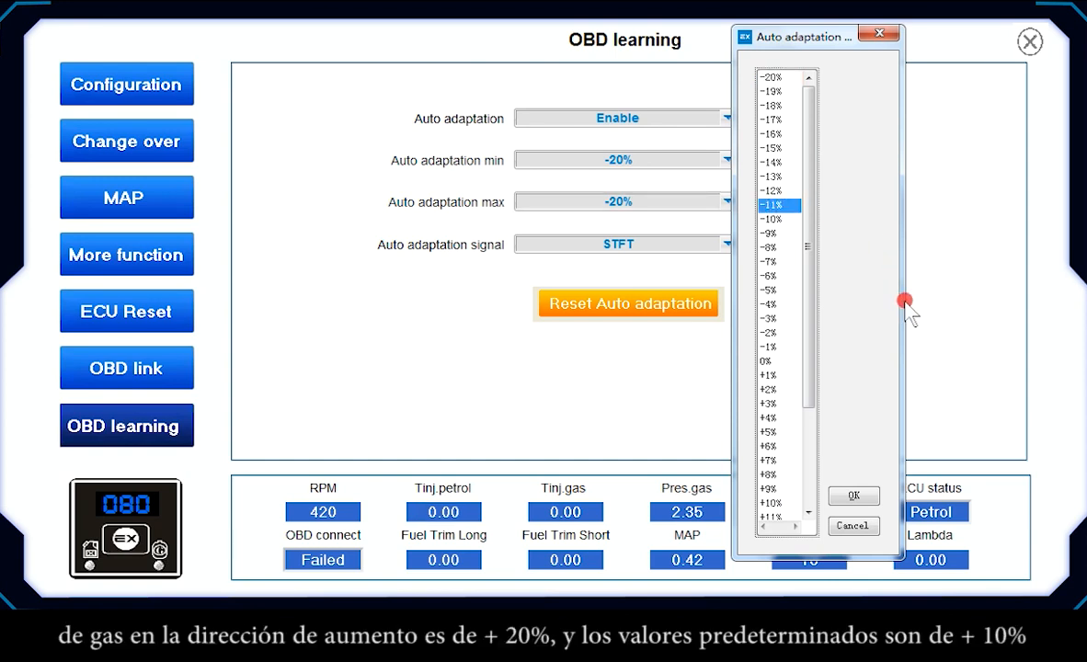
{"action": "left_click", "coordinate": [770, 505]}
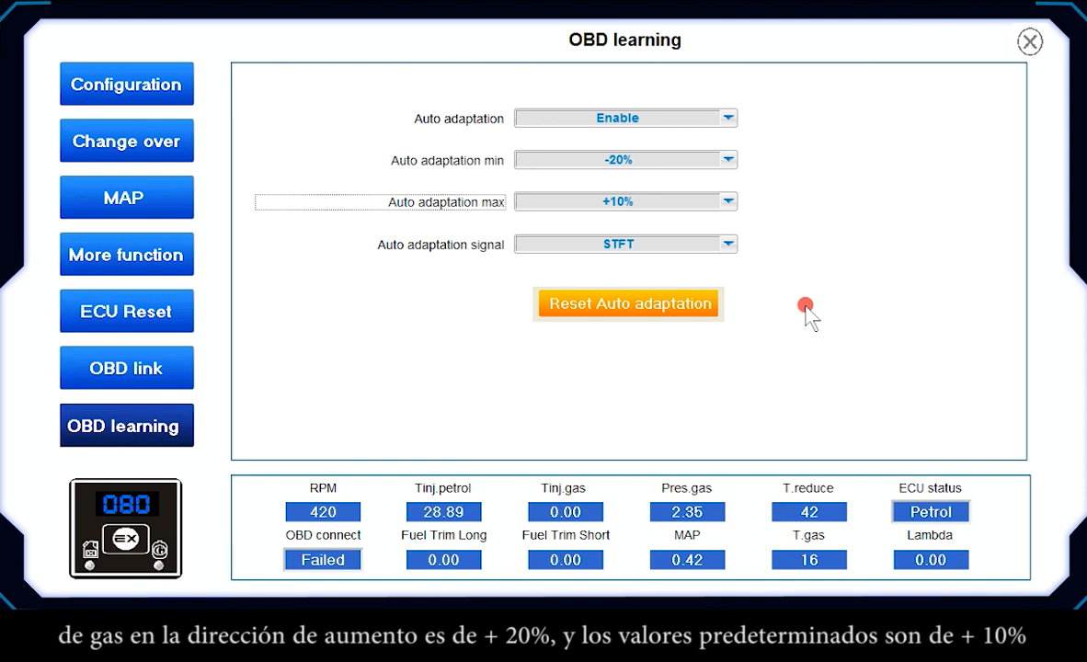
Compare the Auto adaptation signal options and select STFT_LTFT
{"action": "left_click", "coordinate": [630, 243]}
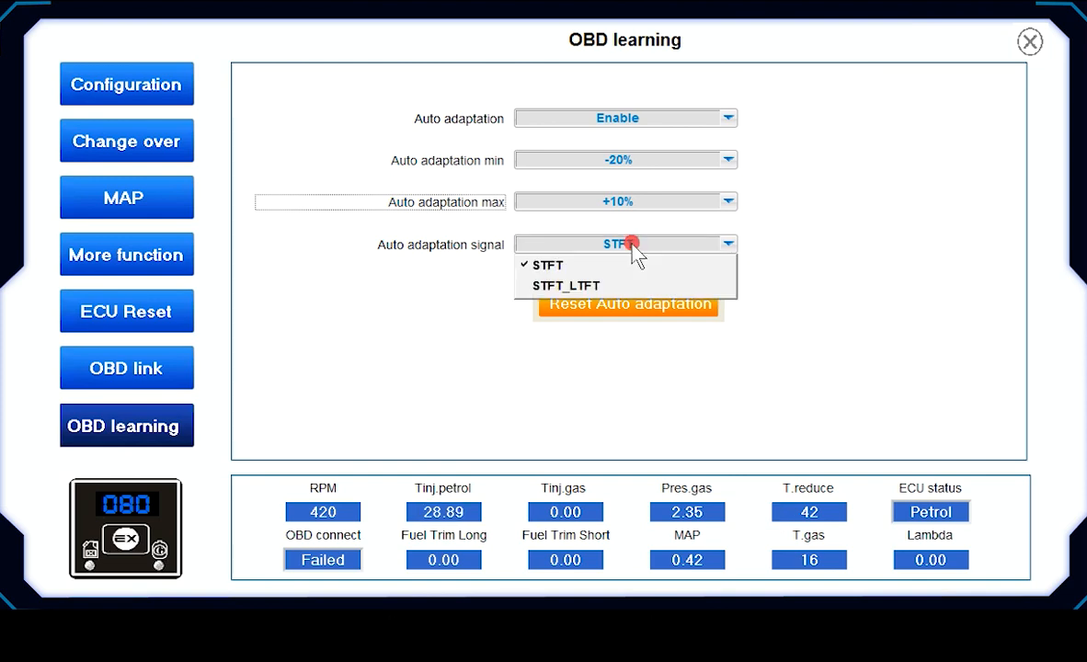
{"action": "left_click", "coordinate": [634, 268]}
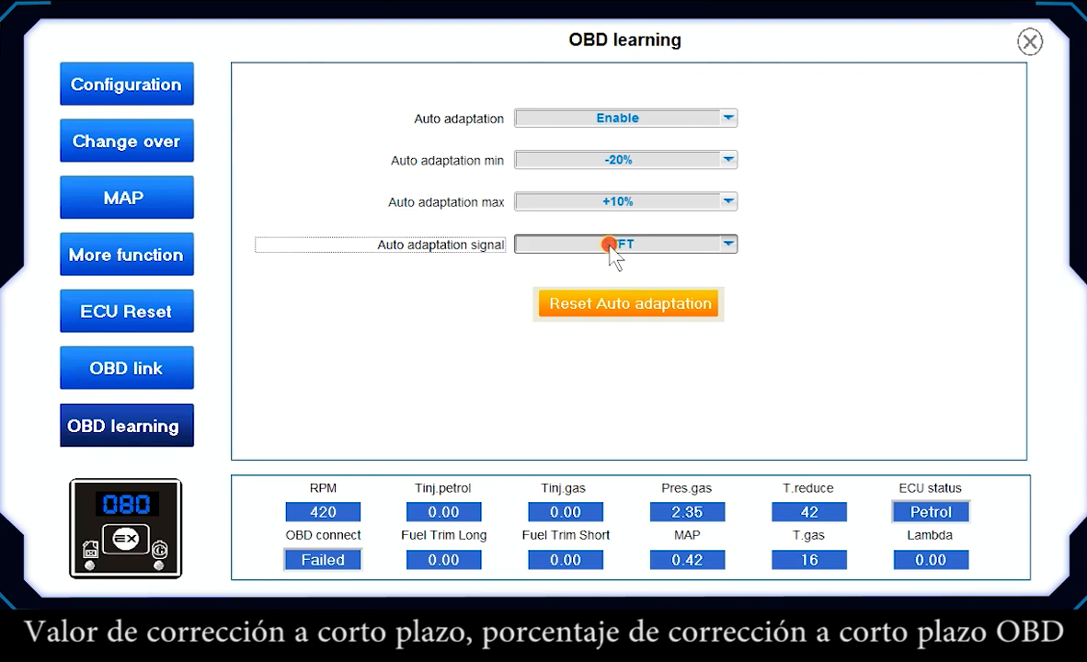
{"action": "left_click", "coordinate": [610, 243]}
{"action": "left_click", "coordinate": [614, 243]}
{"action": "left_click", "coordinate": [618, 243]}
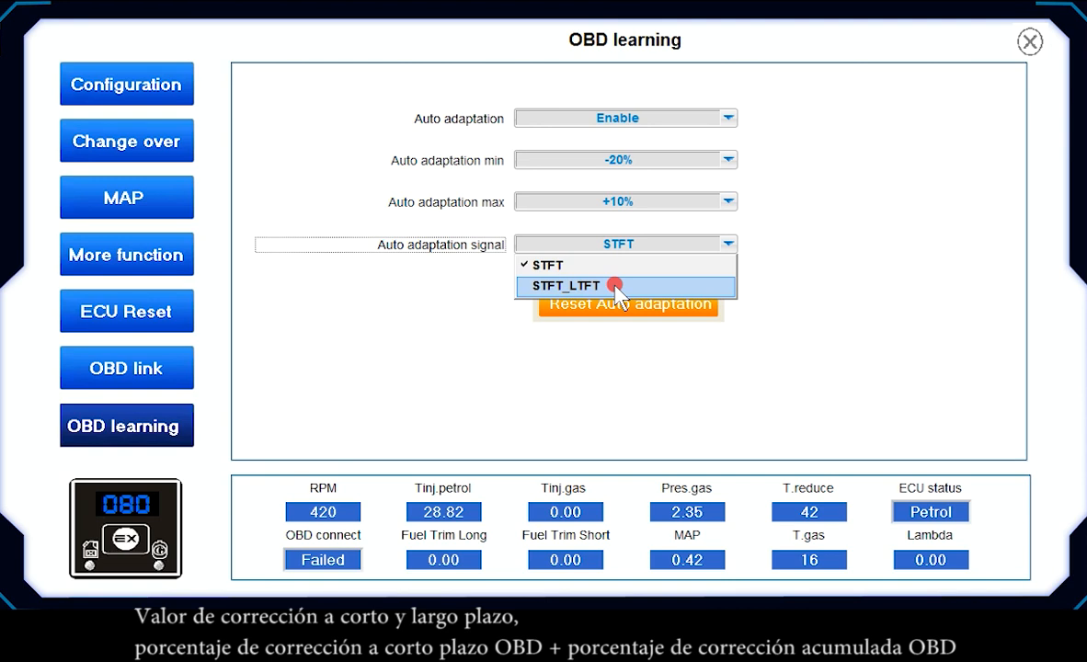
{"action": "left_click", "coordinate": [614, 286]}
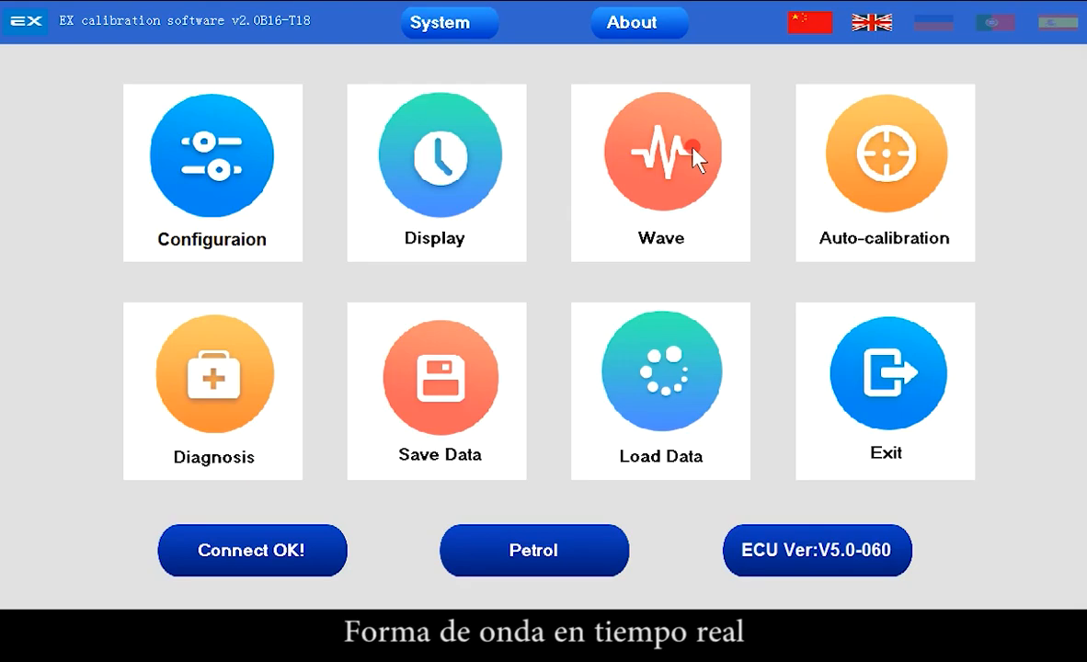
Look over the real-time Wave screen and the Auto-calibration screen
{"action": "left_click", "coordinate": [694, 154]}
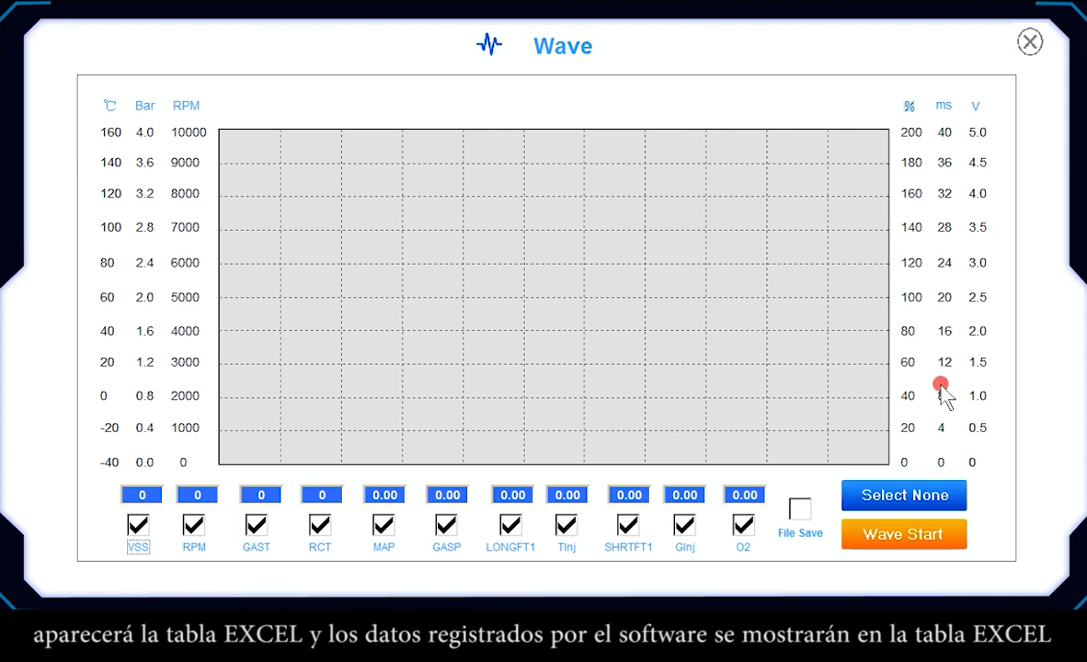
{"action": "left_click", "coordinate": [1030, 42]}
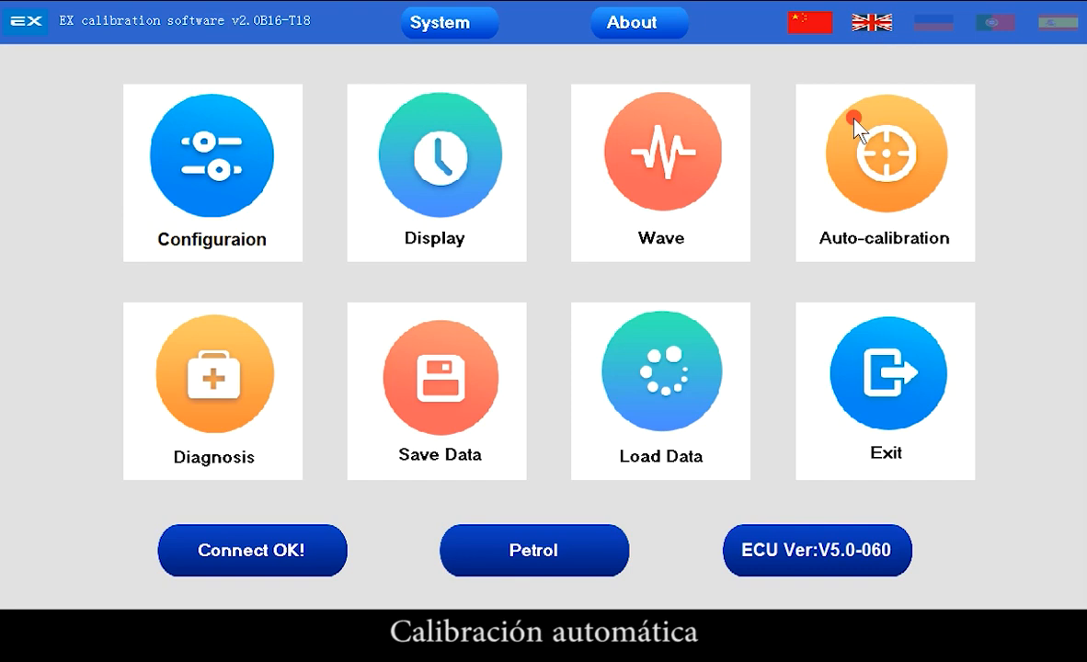
{"action": "left_click", "coordinate": [876, 167]}
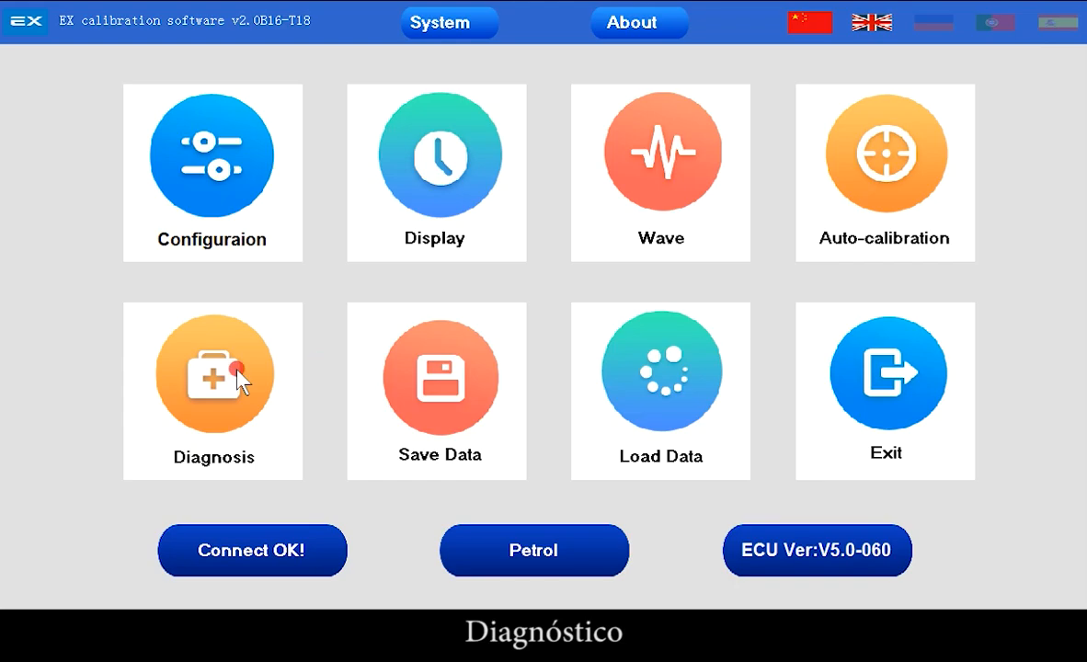
Open the Diagnosis screen with the injector status and gas DTC list
{"action": "left_click", "coordinate": [235, 377]}
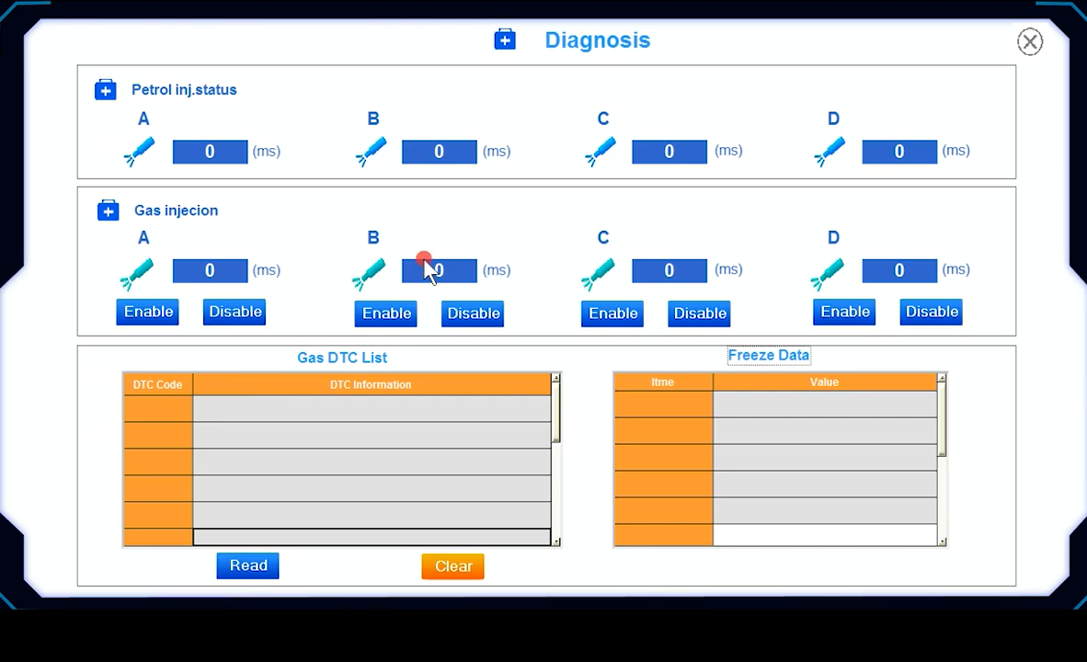